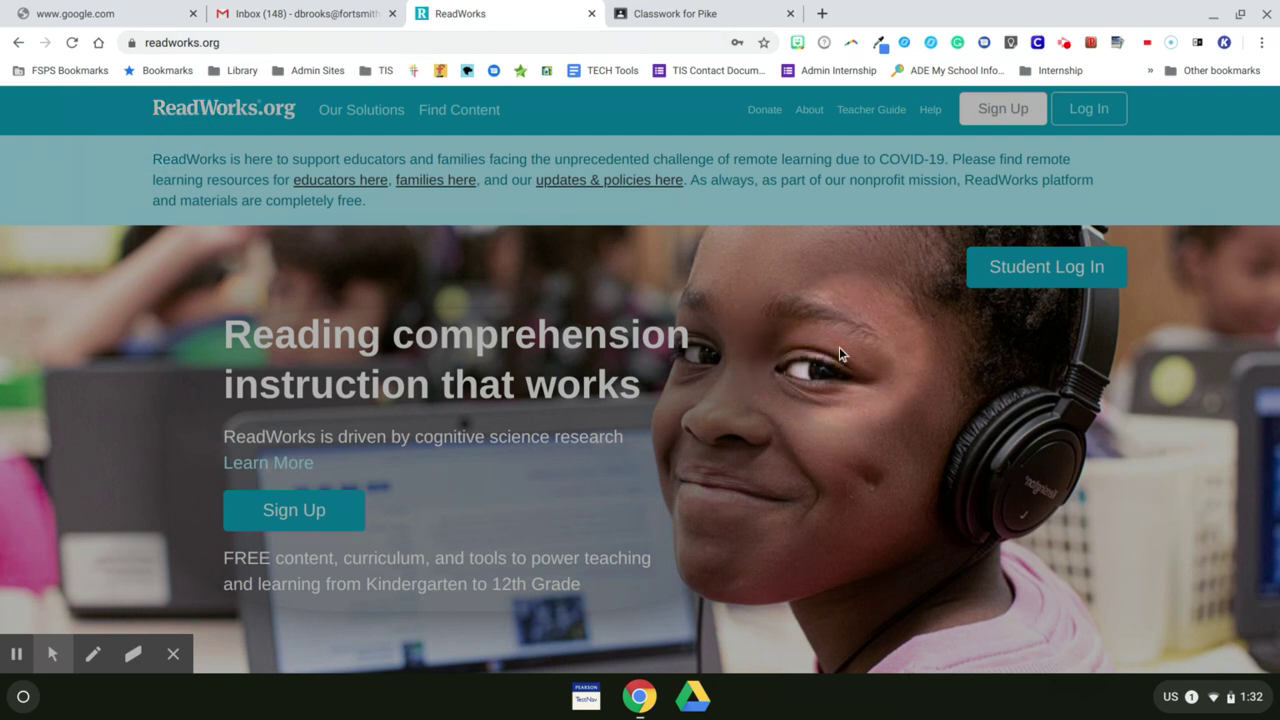
# Step: Open the ReadWorks Educator / Parent Sign Up page from the home page
pyautogui.click(1002, 112)
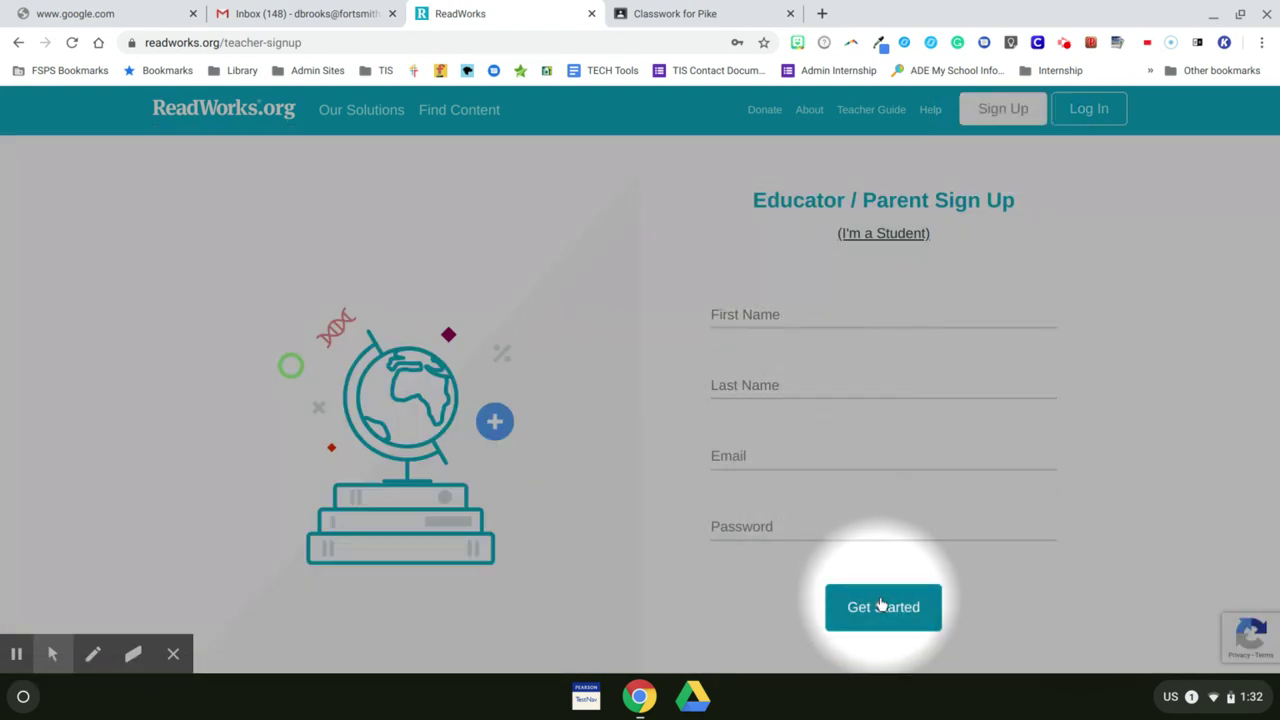
# Step: Log in with the teacher's email and saved password, dismiss the webinar popup, and go to Class Admin
pyautogui.click(1089, 116)
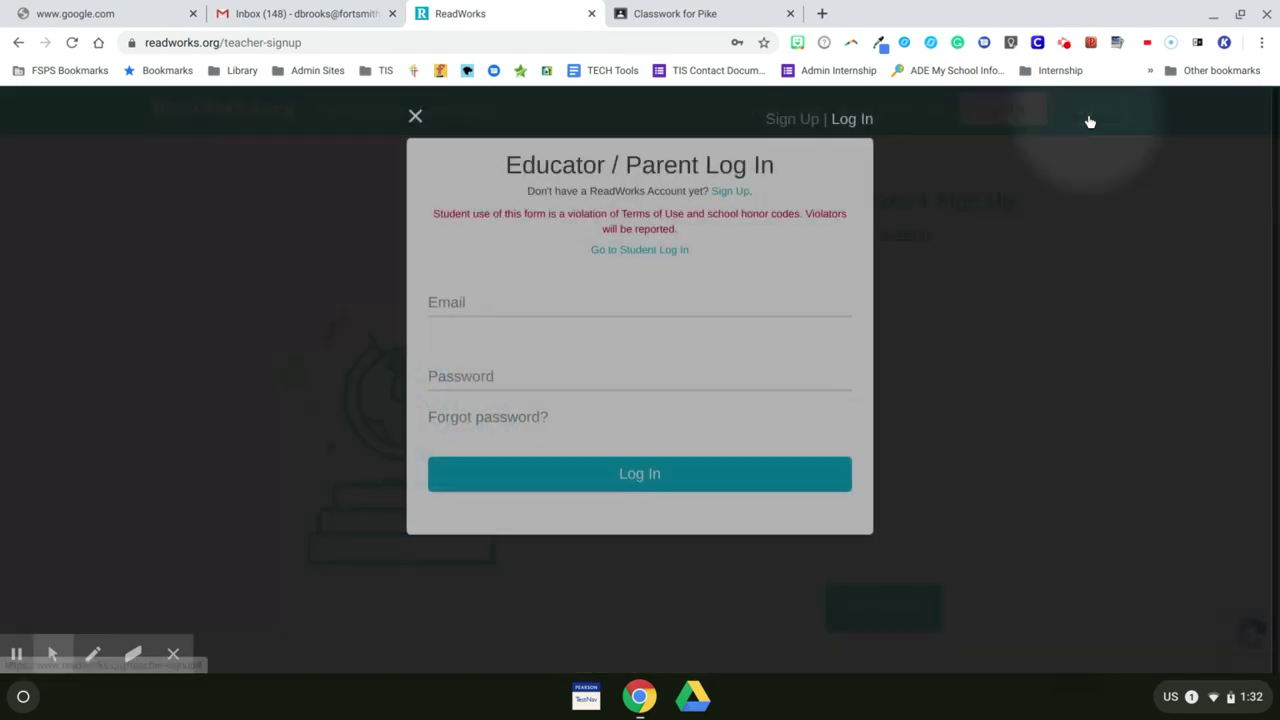
pyautogui.click(622, 301)
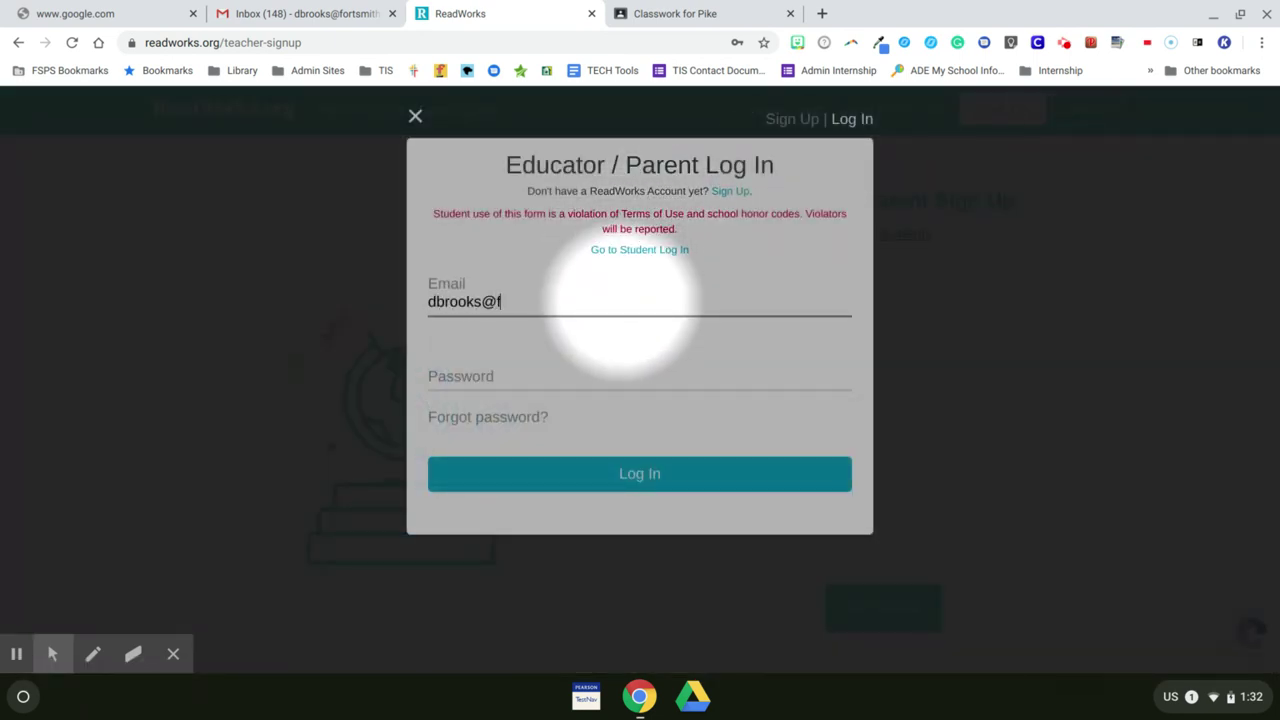
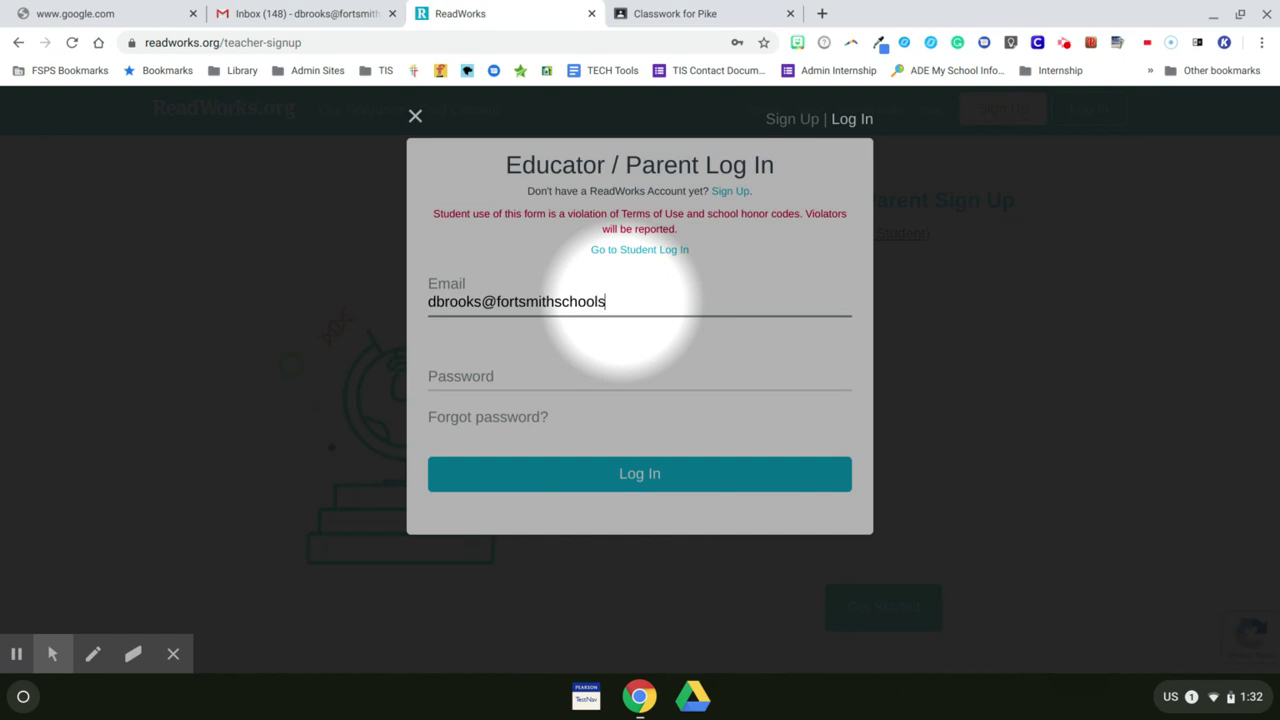
pyautogui.press('Tab')
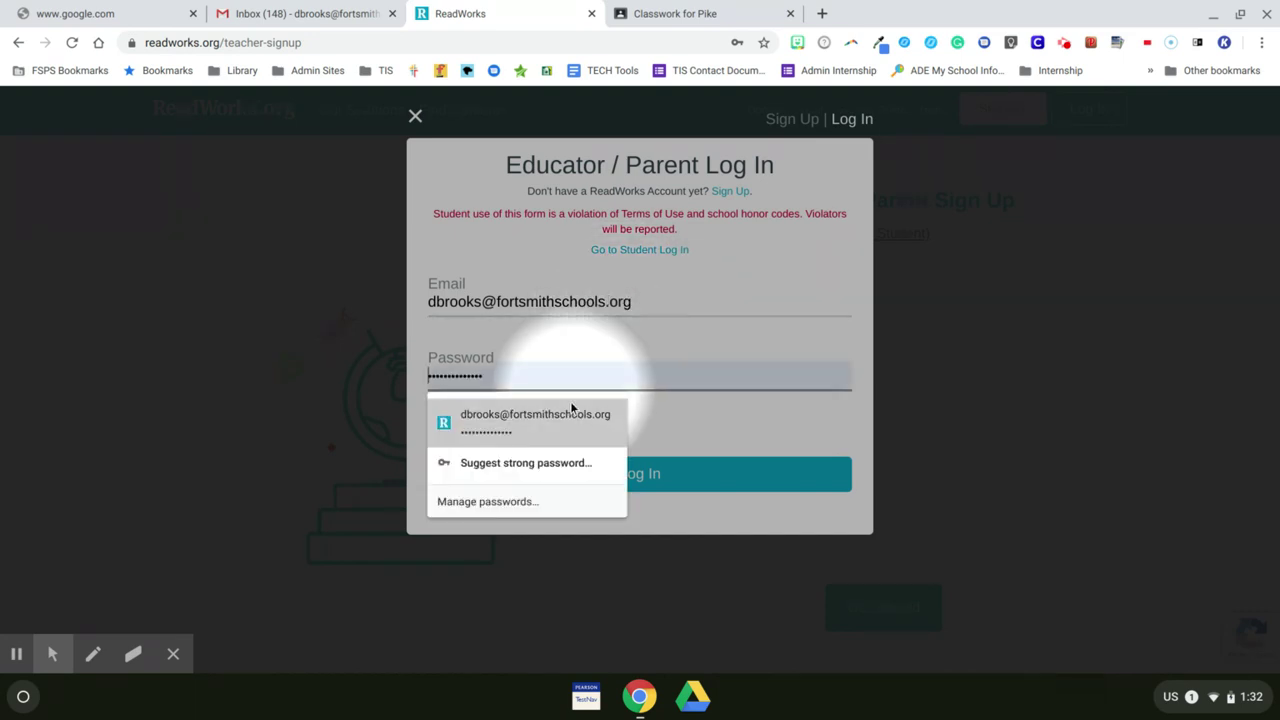
pyautogui.click(572, 408)
pyautogui.click(651, 474)
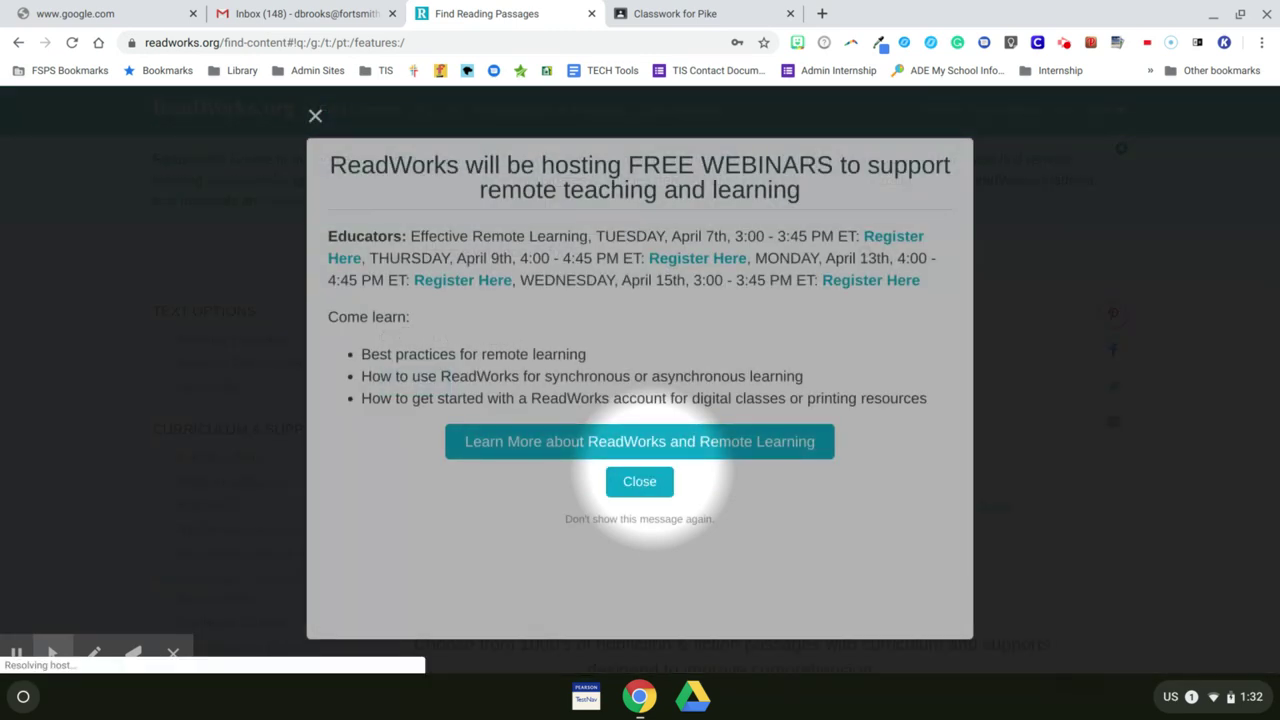
pyautogui.click(638, 481)
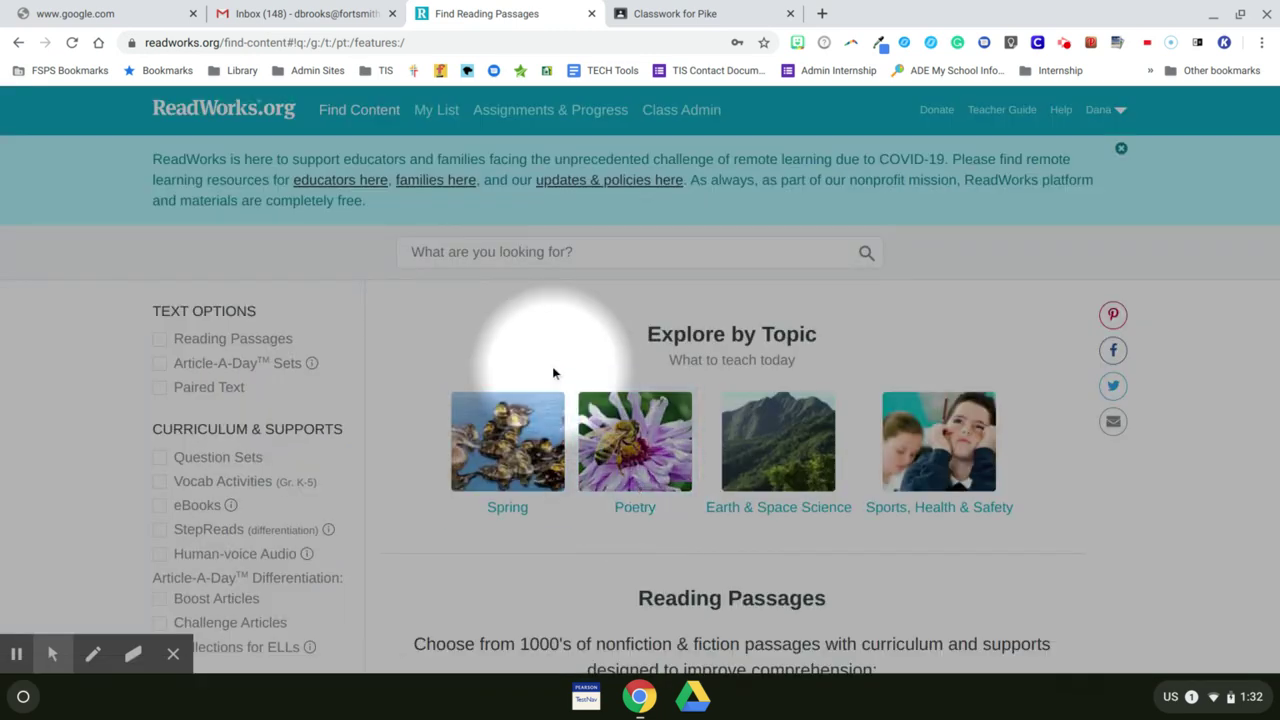
pyautogui.click(687, 118)
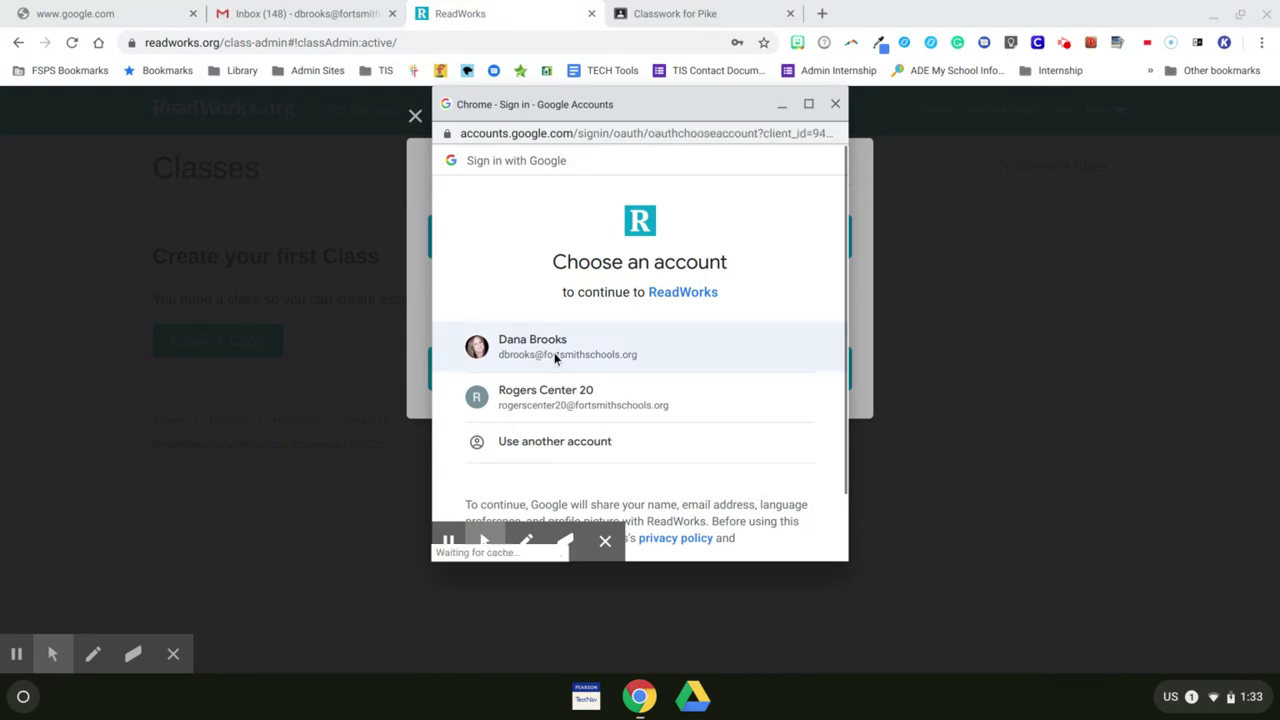
# Step: Choose the teacher's Google account and select the Pike class at grade 5 for import
pyautogui.click(552, 358)
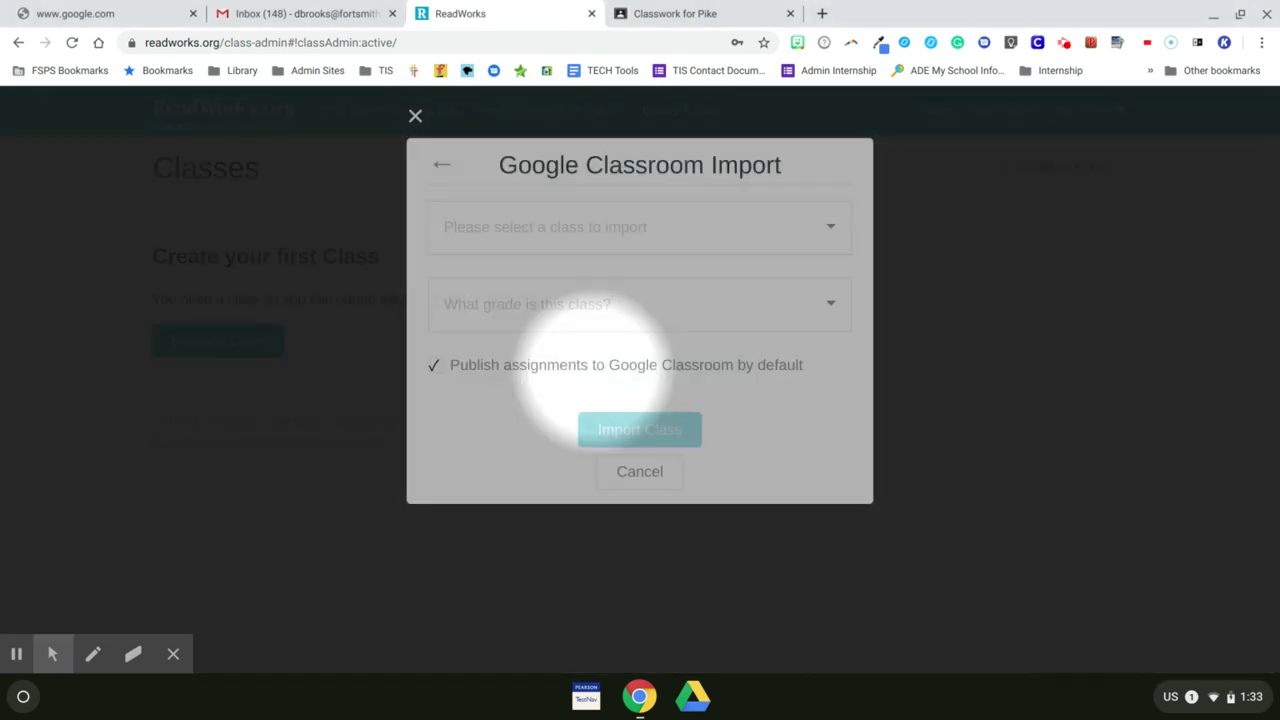
pyautogui.click(550, 229)
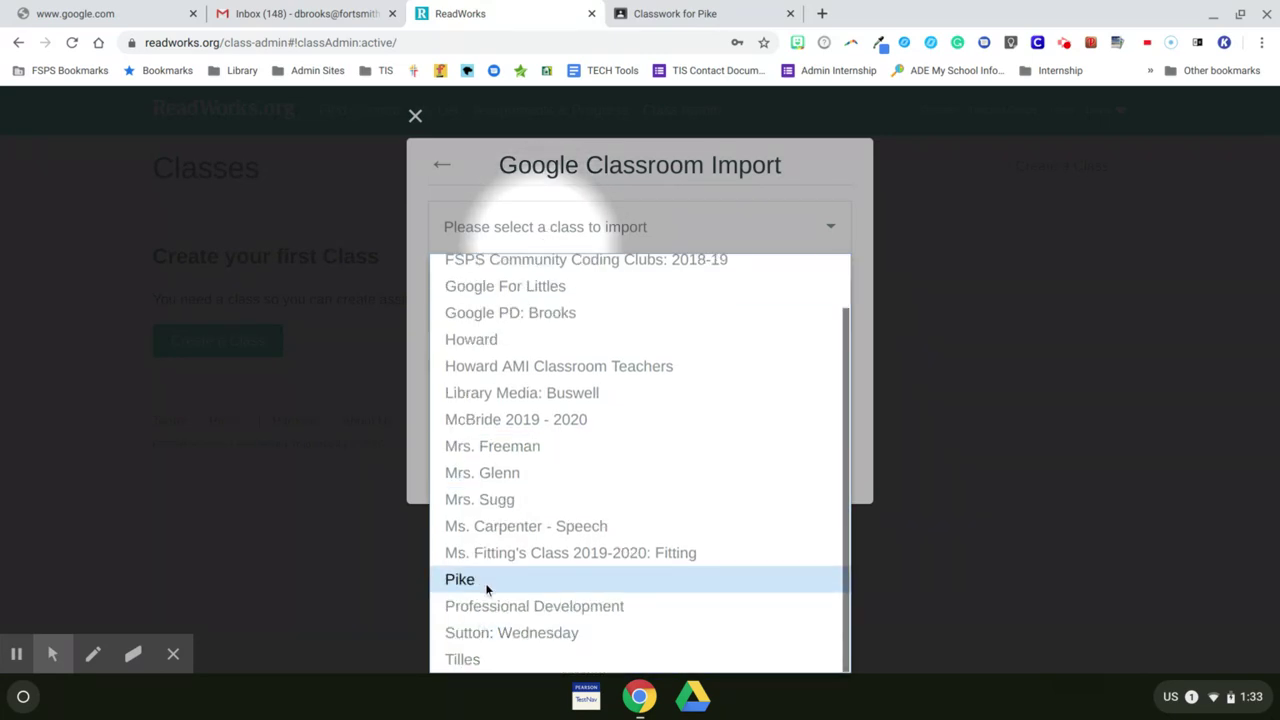
pyautogui.click(485, 581)
pyautogui.click(585, 331)
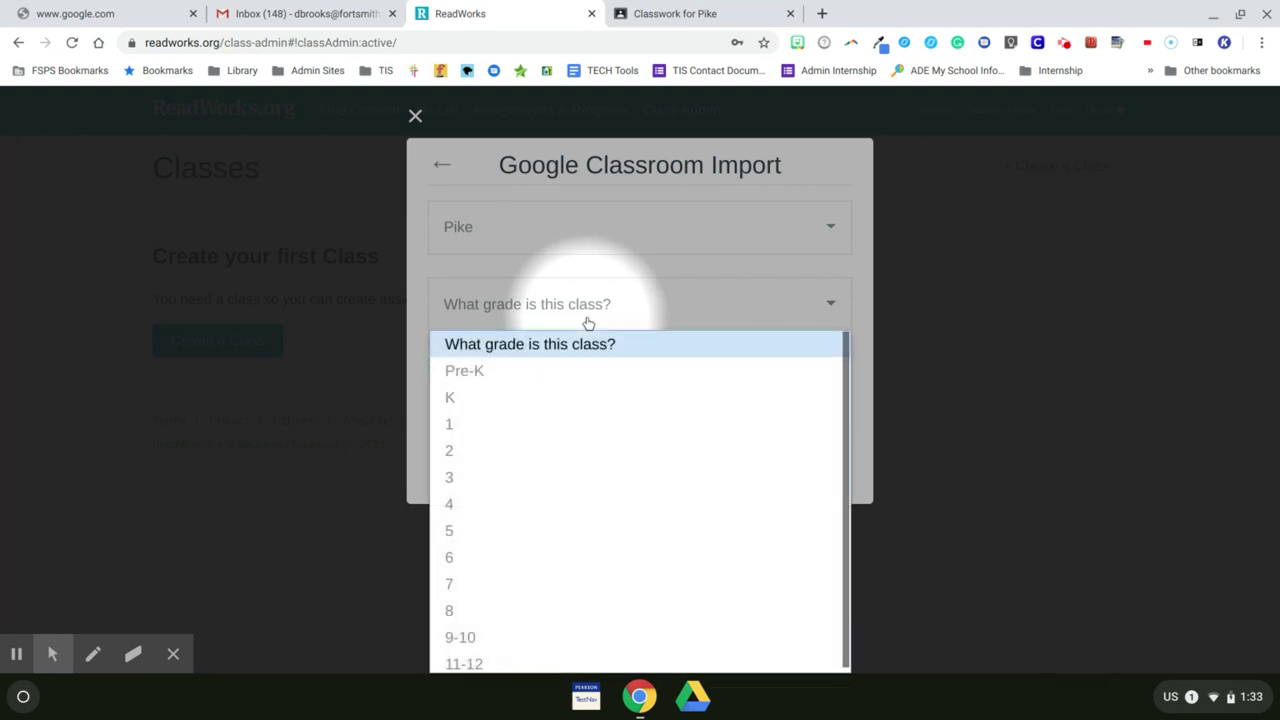
pyautogui.click(516, 566)
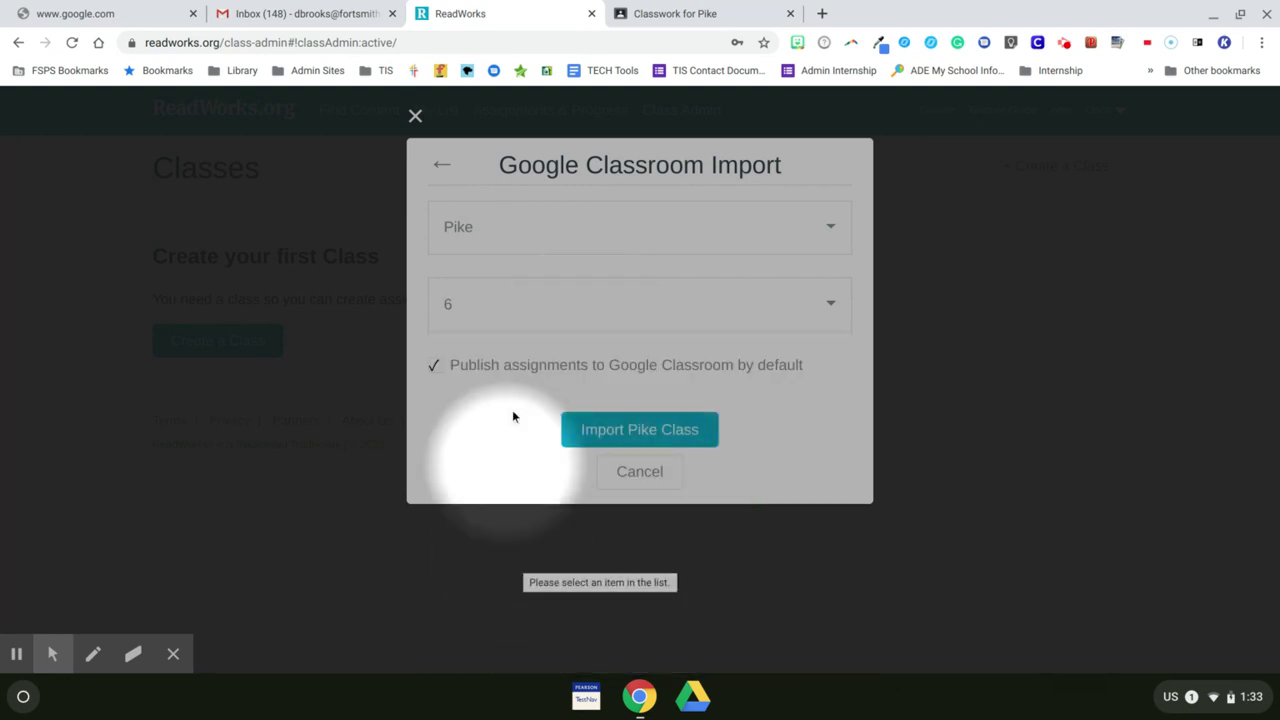
pyautogui.click(551, 311)
pyautogui.click(490, 531)
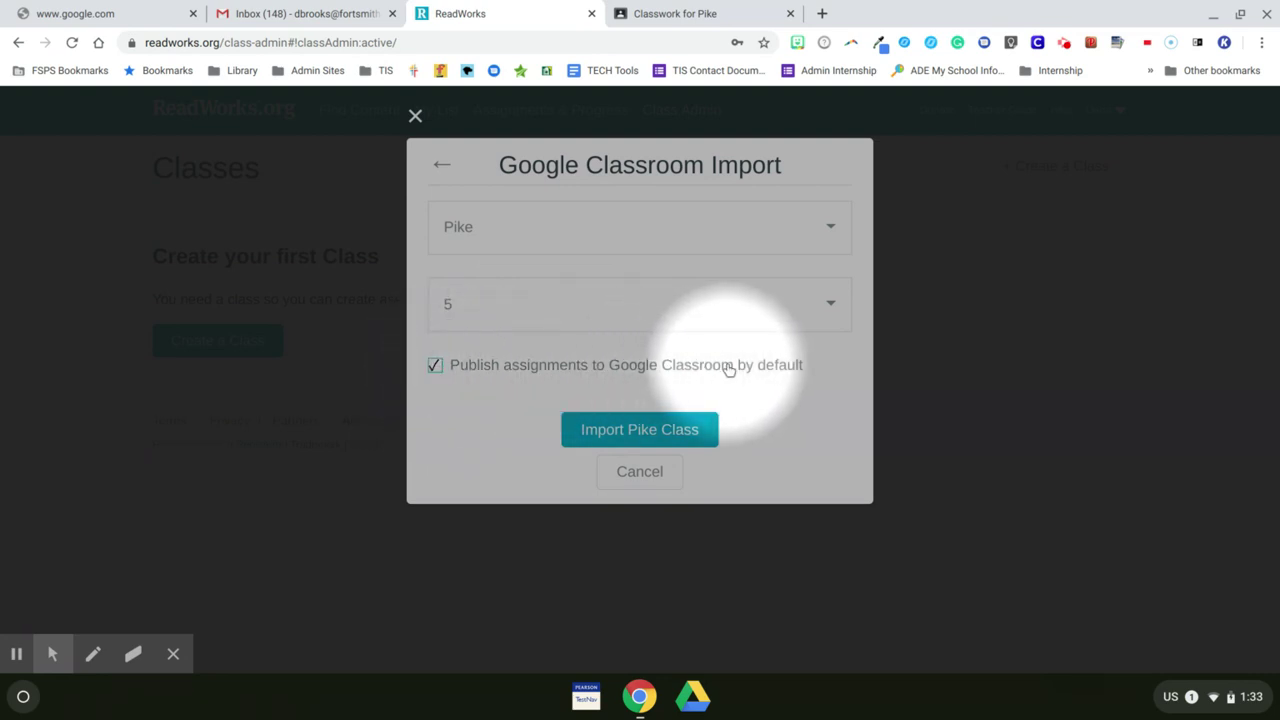
# Step: Import the Pike class, confirm the Class Imported notice, and review its 48-student roster and Groups
pyautogui.click(628, 433)
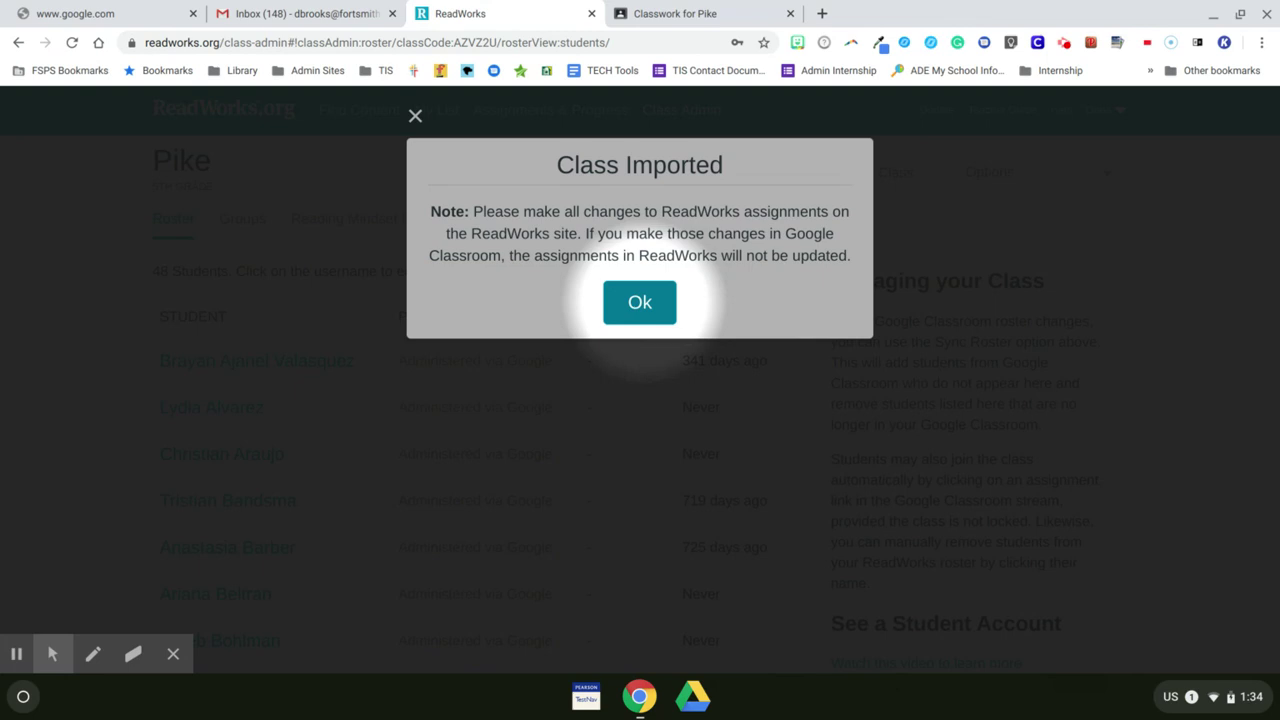
pyautogui.click(639, 302)
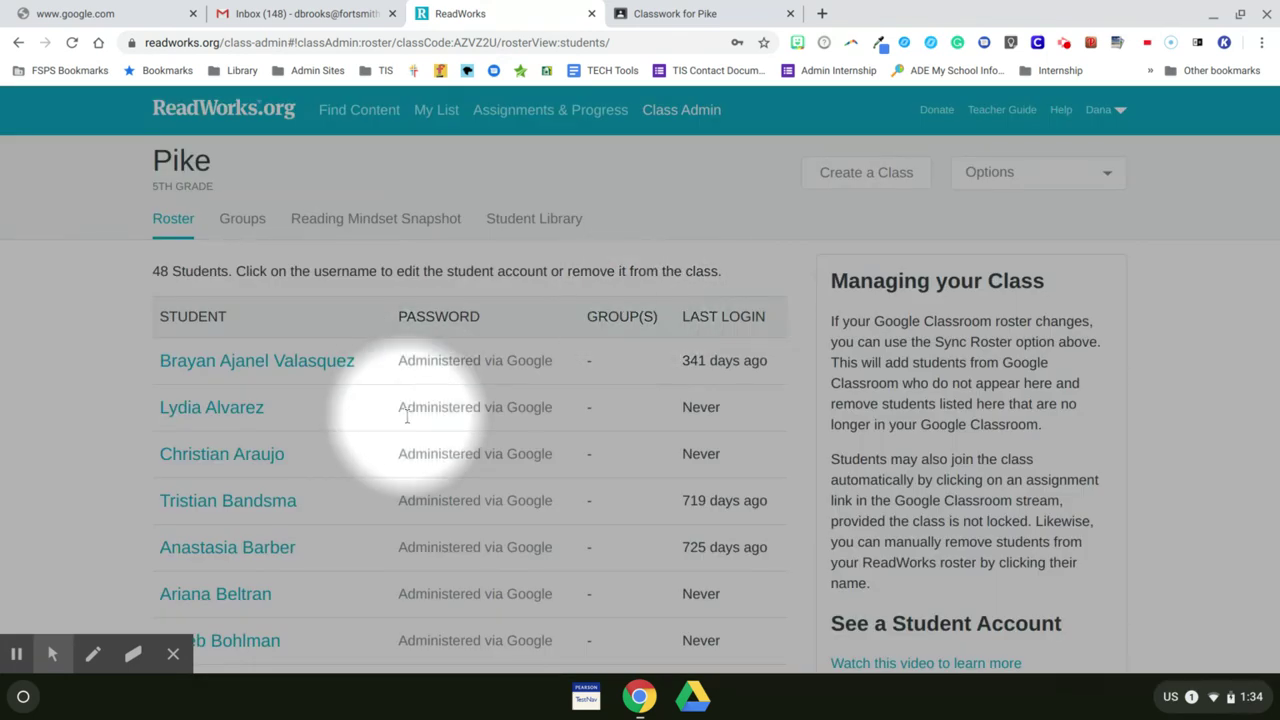
pyautogui.scroll(-5, 407, 418)
pyautogui.scroll(5, 407, 418)
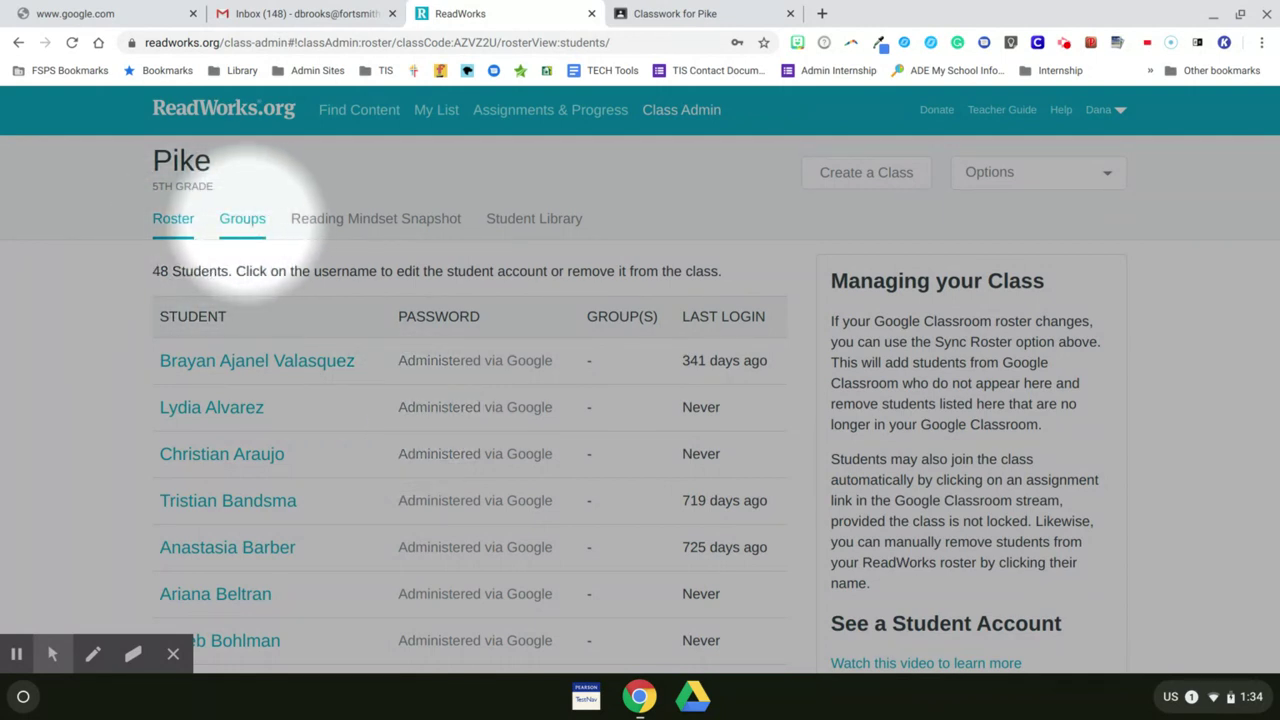
pyautogui.click(248, 226)
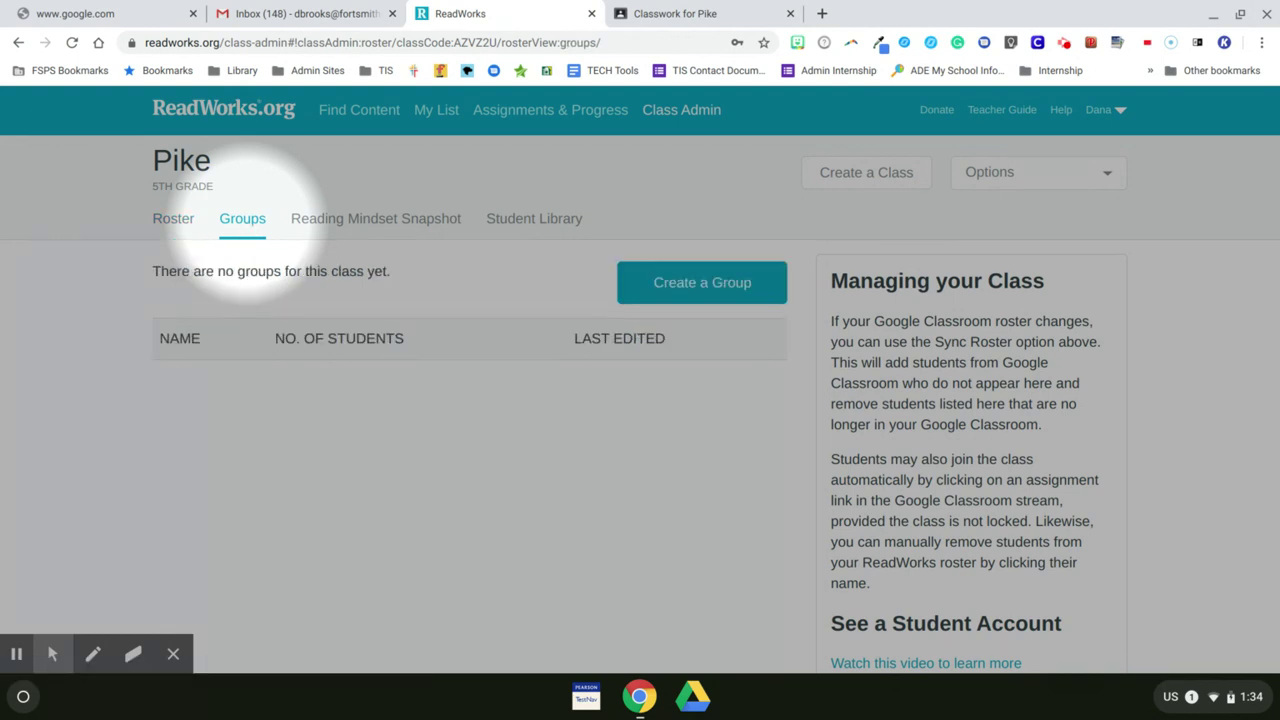
# Step: Create a group named 'Blue Group' containing five Pike students
pyautogui.click(712, 280)
pyautogui.click(521, 240)
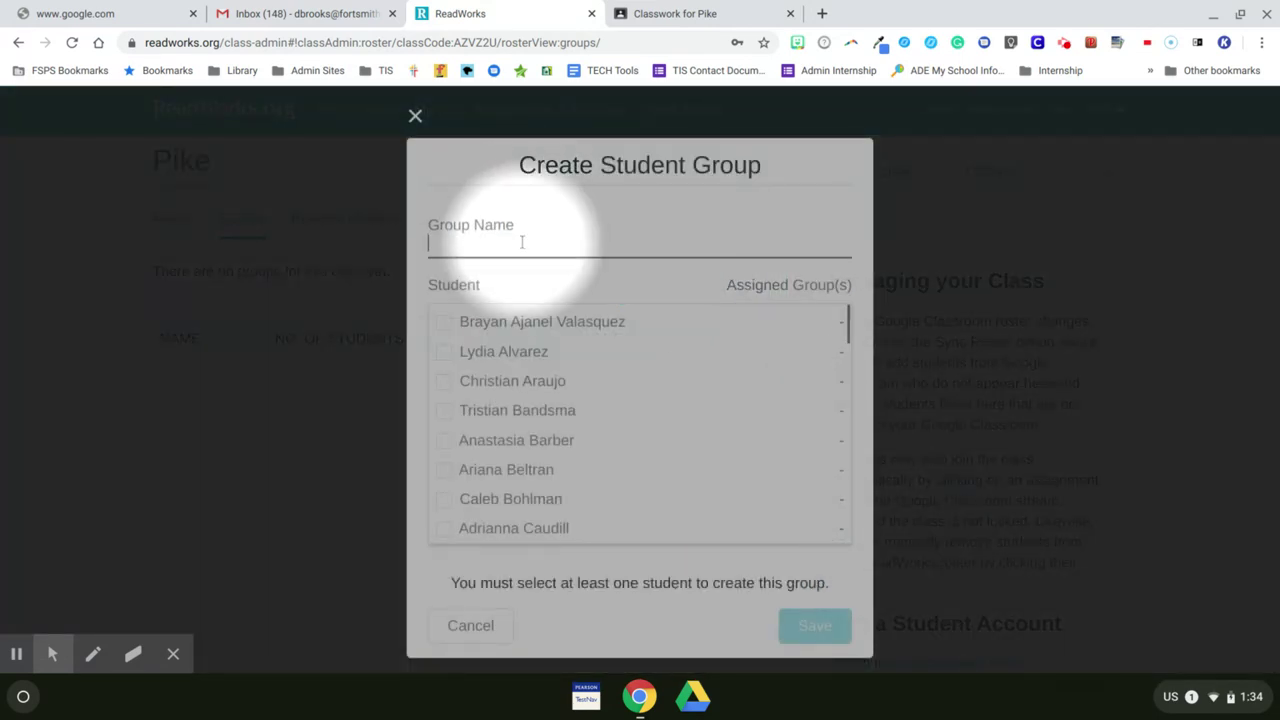
pyautogui.write('Blue Group')
pyautogui.click(443, 322)
pyautogui.click(444, 381)
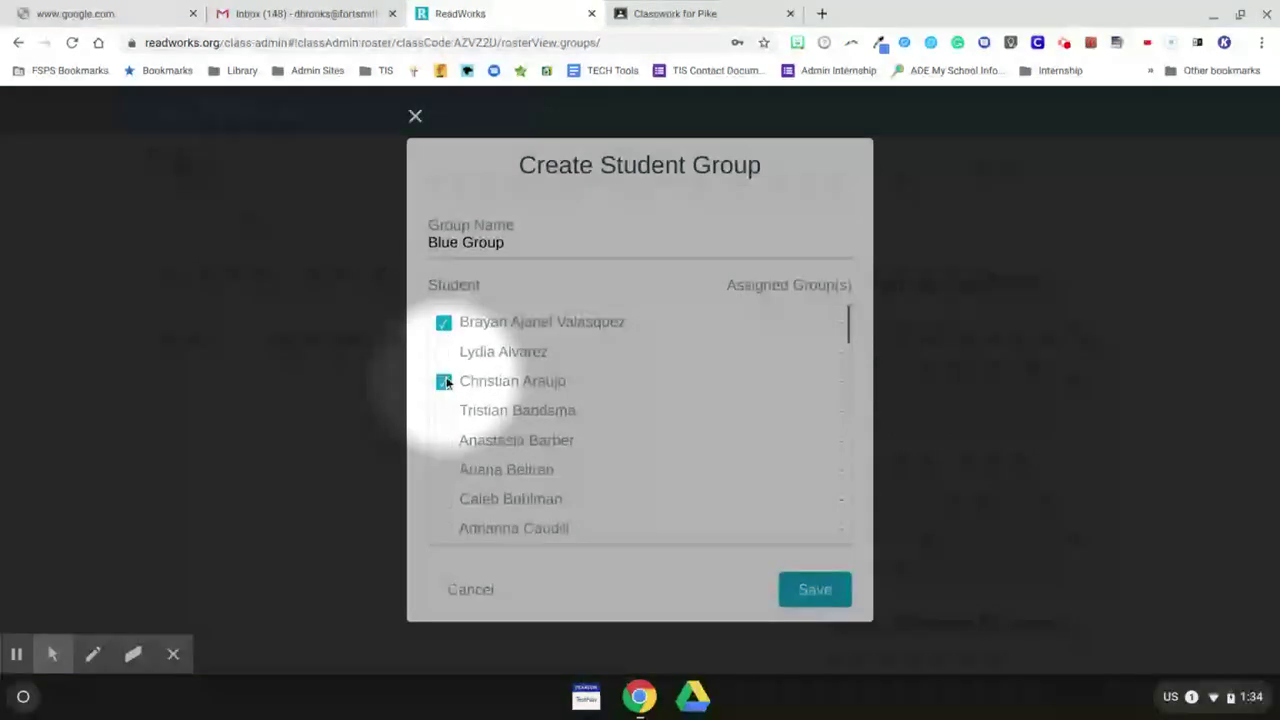
pyautogui.click(443, 499)
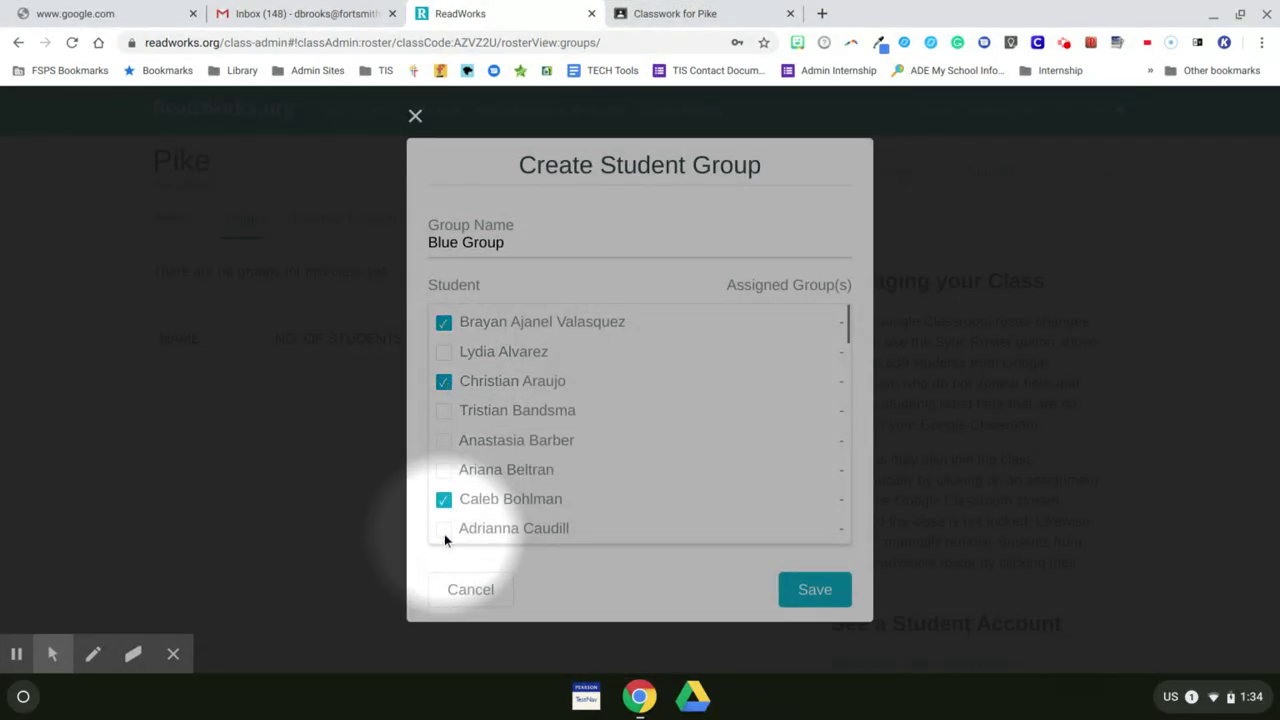
pyautogui.click(444, 530)
pyautogui.scroll(-1, 444, 534)
pyautogui.click(443, 536)
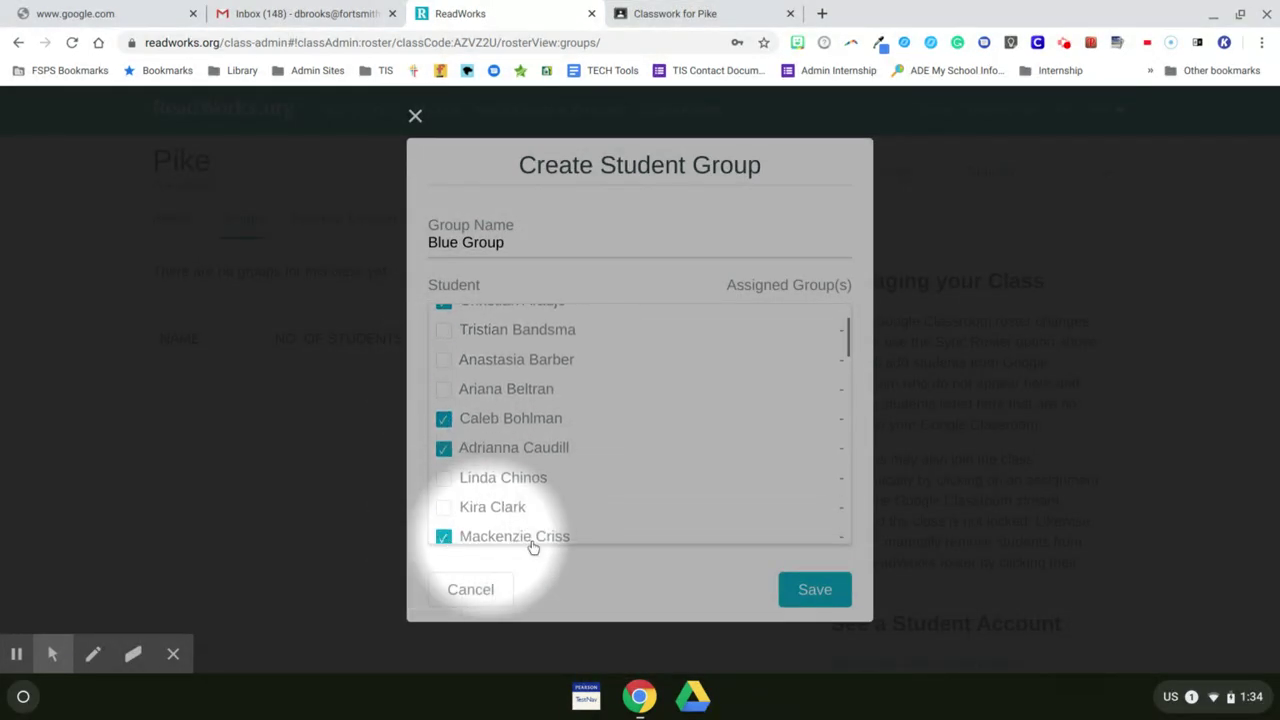
pyautogui.click(812, 590)
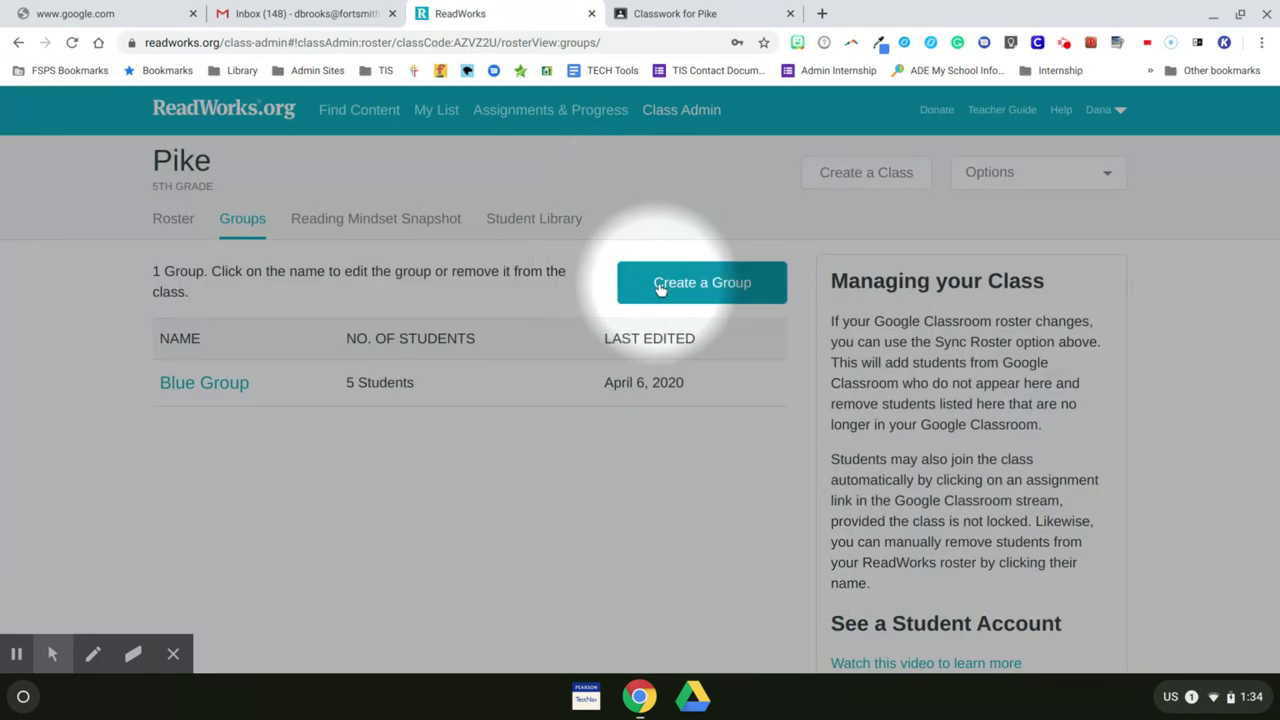
# Step: Create a 'Red Group' with five students and return to the roster
pyautogui.click(662, 288)
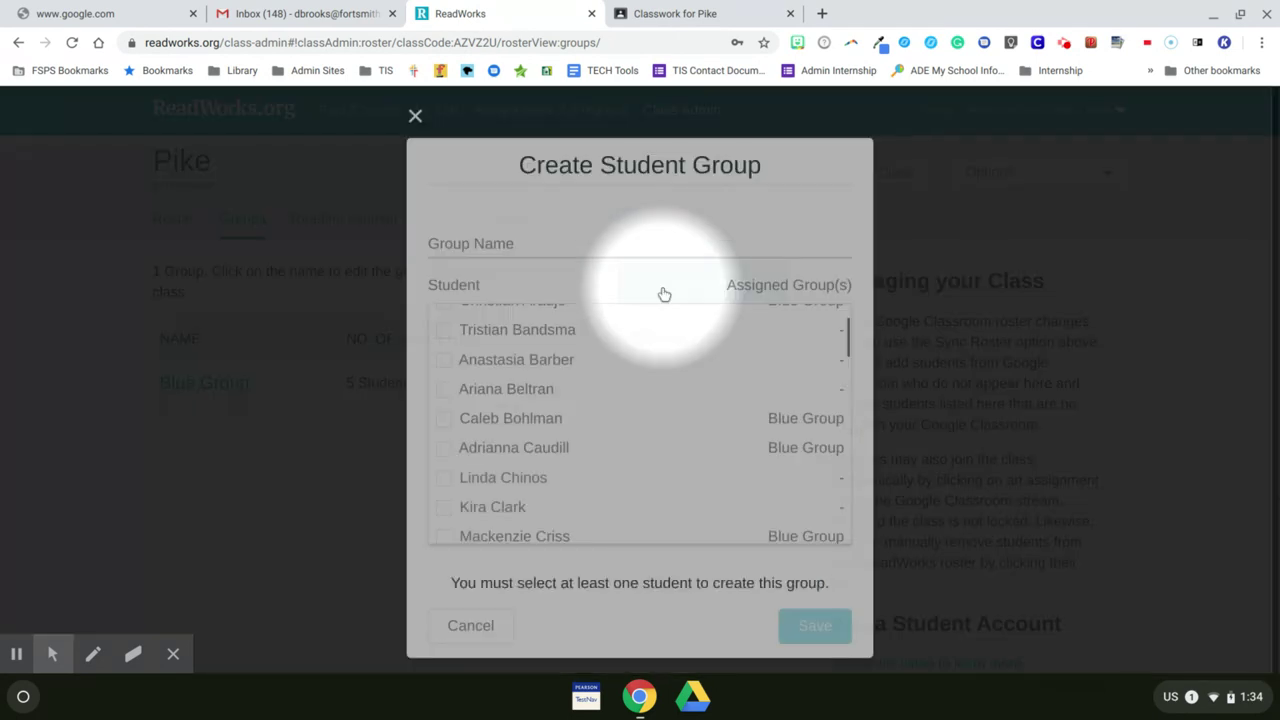
pyautogui.click(618, 250)
pyautogui.write('Red Group')
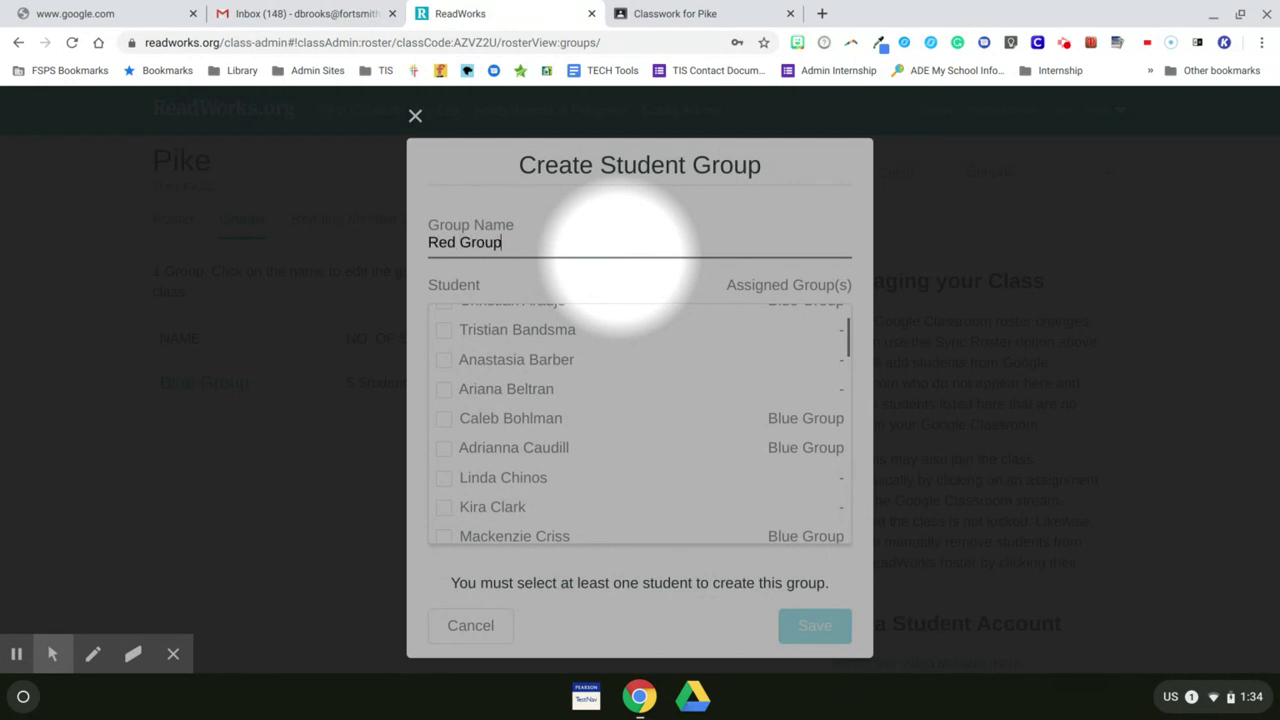
pyautogui.click(444, 331)
pyautogui.scroll(-10, 448, 338)
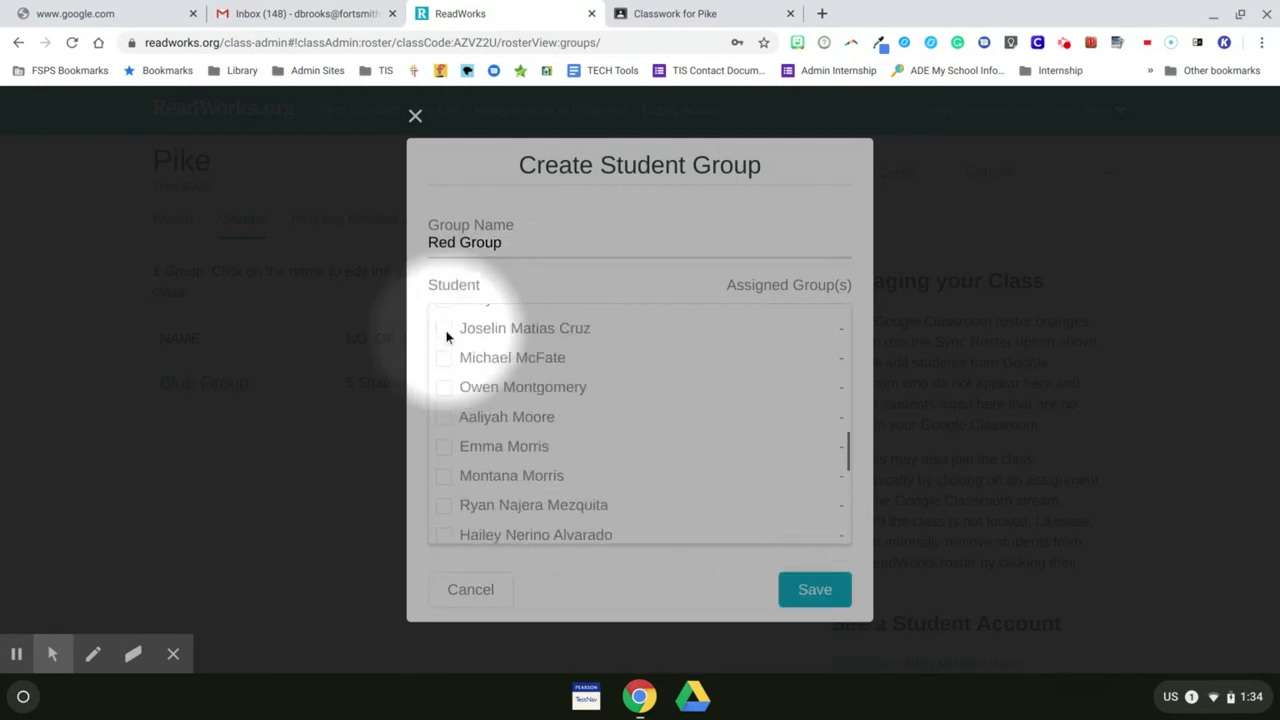
pyautogui.click(444, 323)
pyautogui.click(443, 441)
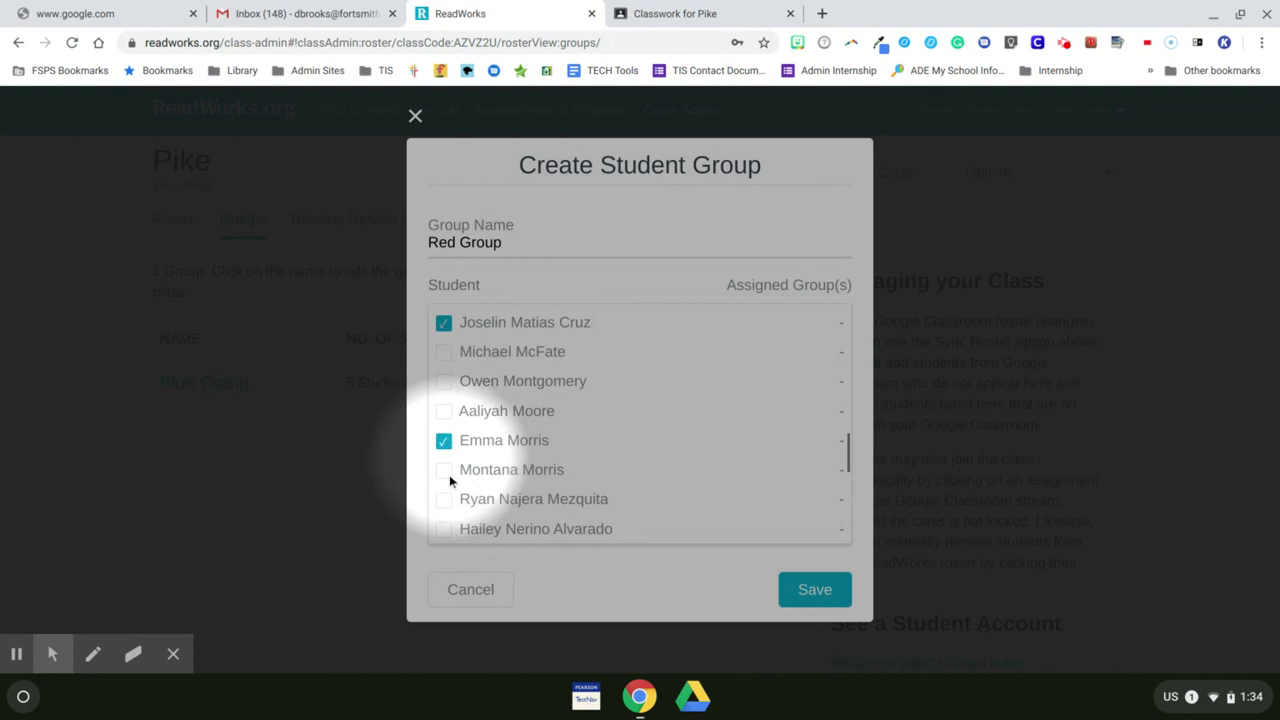
pyautogui.click(444, 500)
pyautogui.click(444, 529)
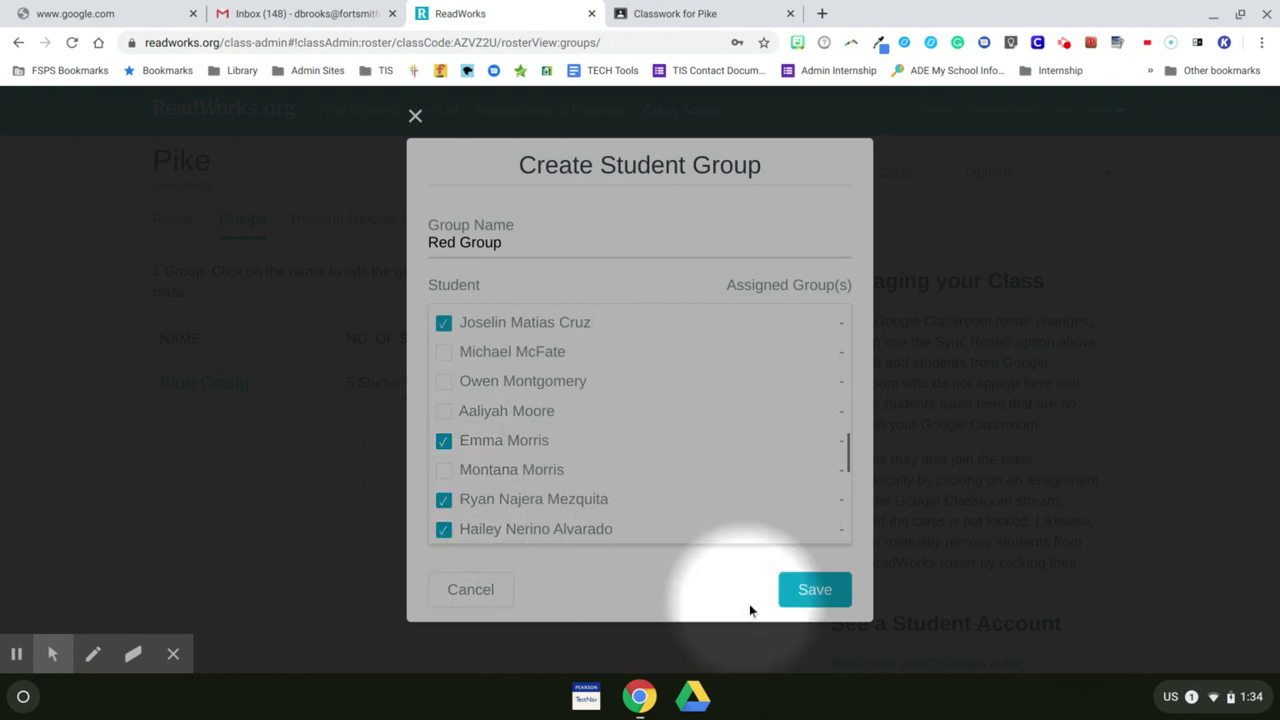
pyautogui.click(812, 591)
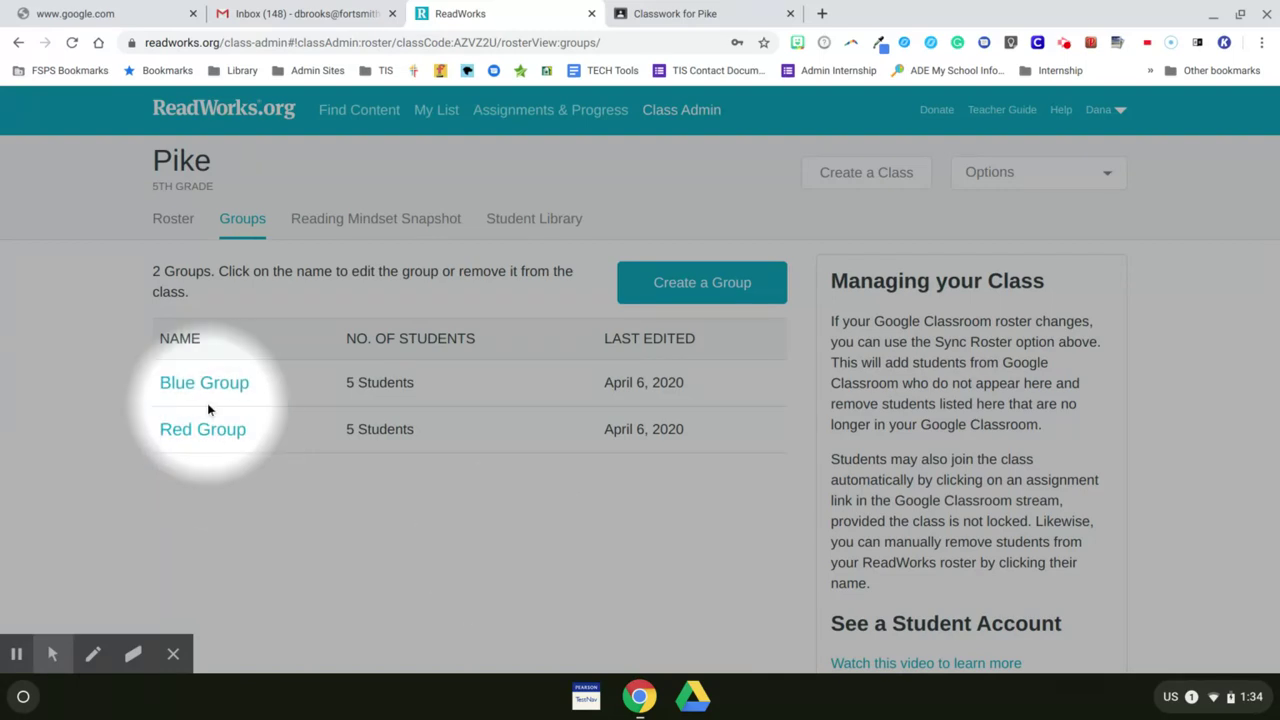
pyautogui.click(172, 223)
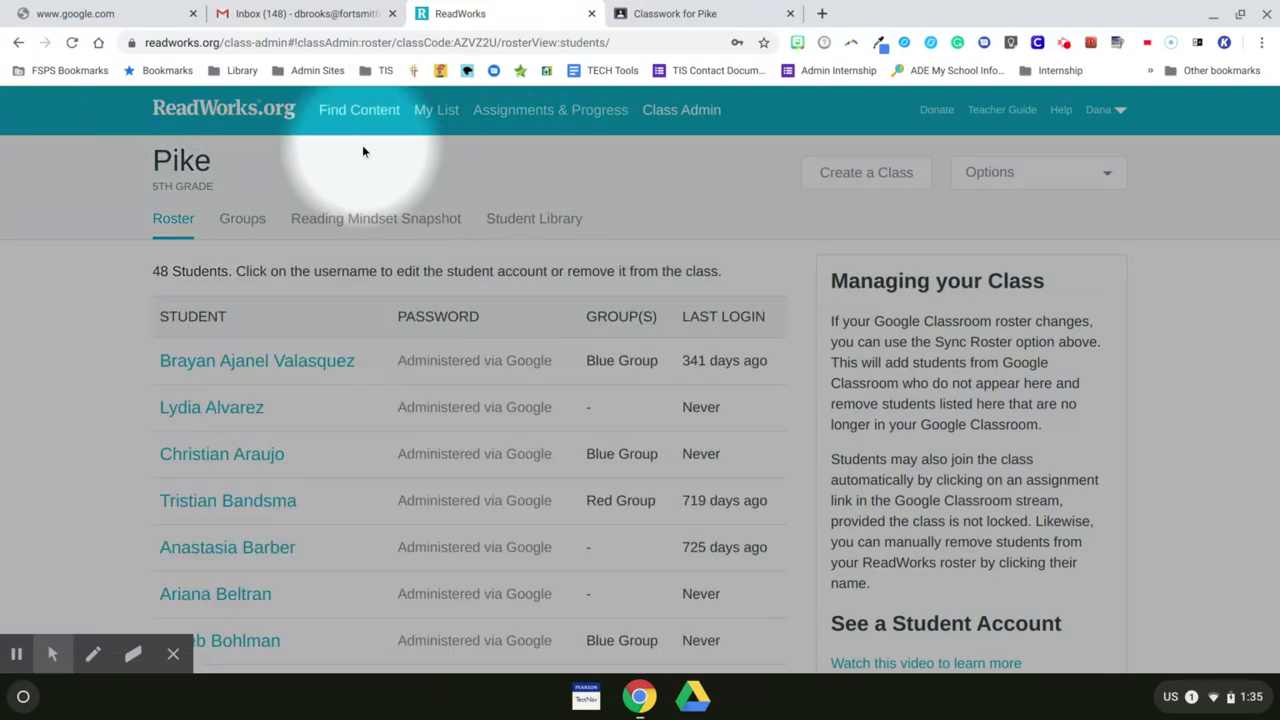
# Step: Search Find Content for 'Tons of Trash' and open the A Ton of Trash article
pyautogui.click(357, 112)
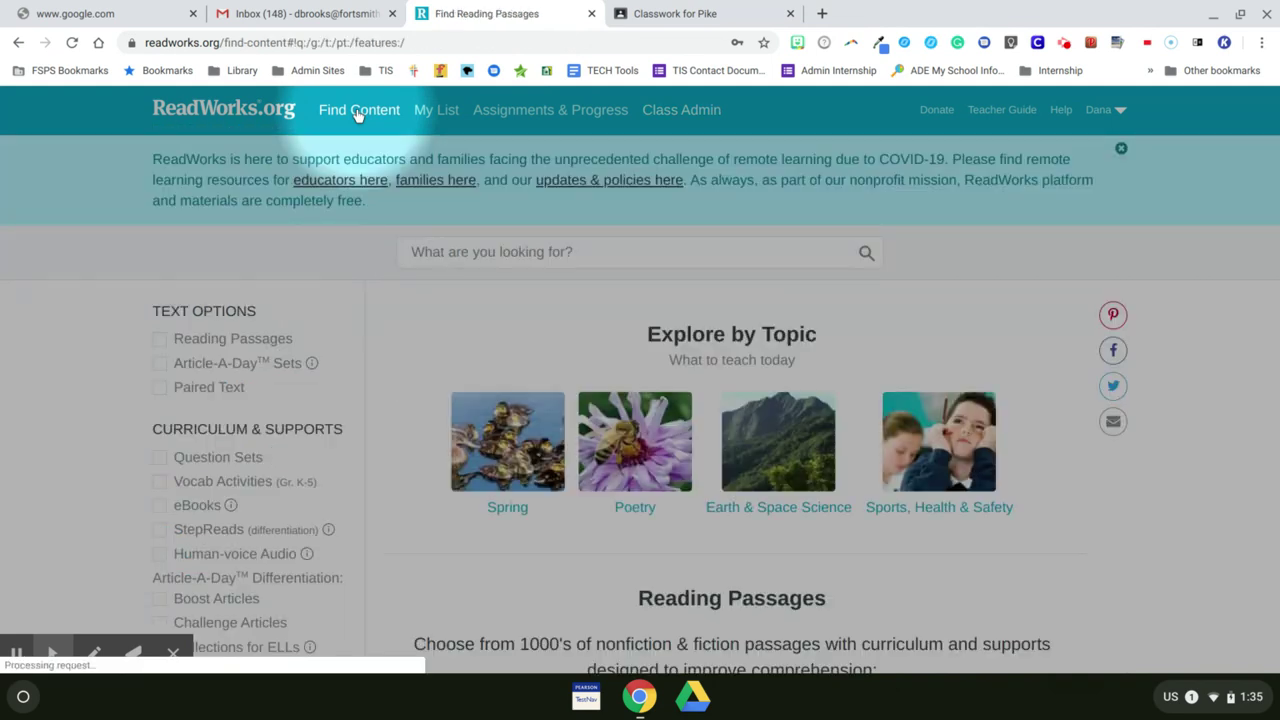
pyautogui.click(511, 256)
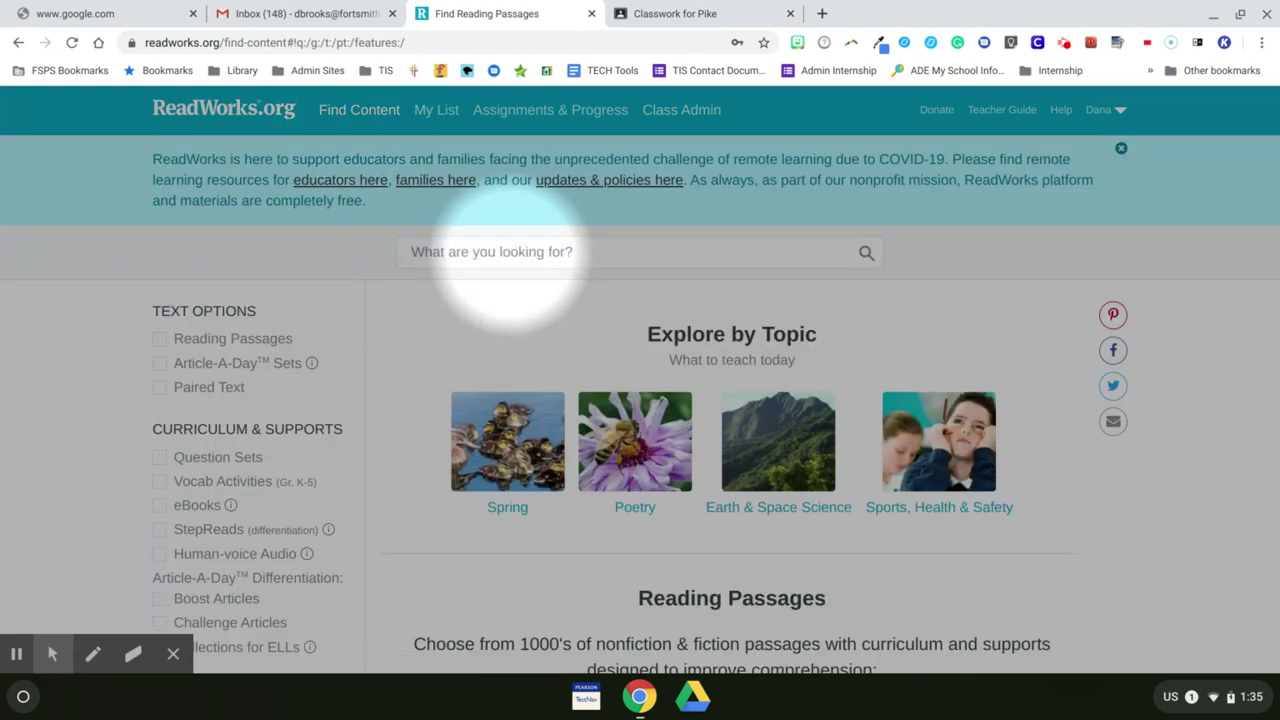
pyautogui.write('Tons of Trash')
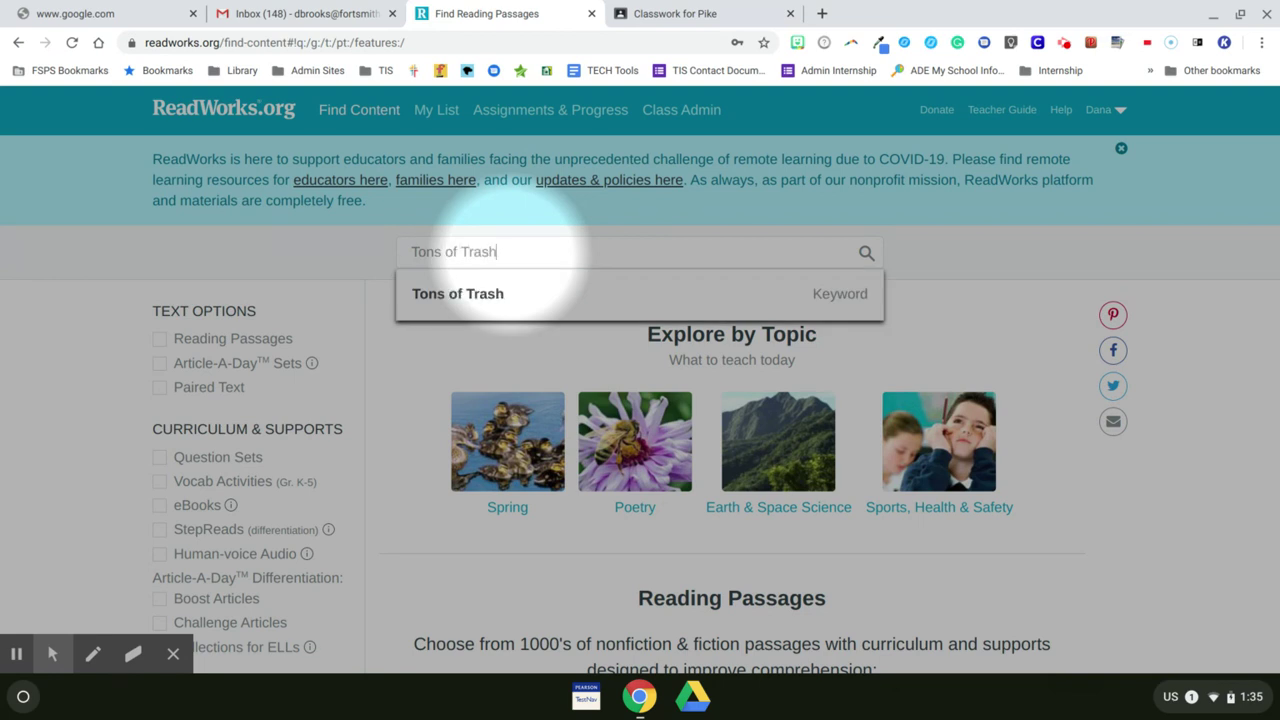
pyautogui.press('Return')
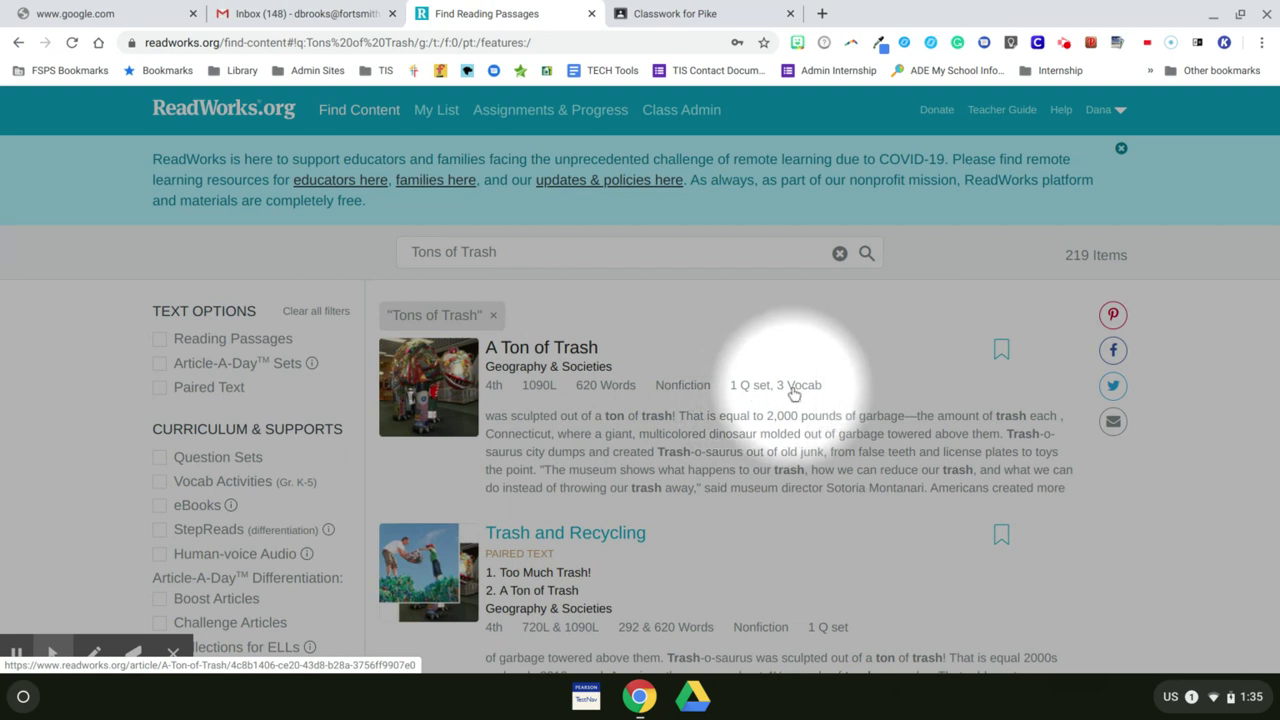
pyautogui.click(575, 349)
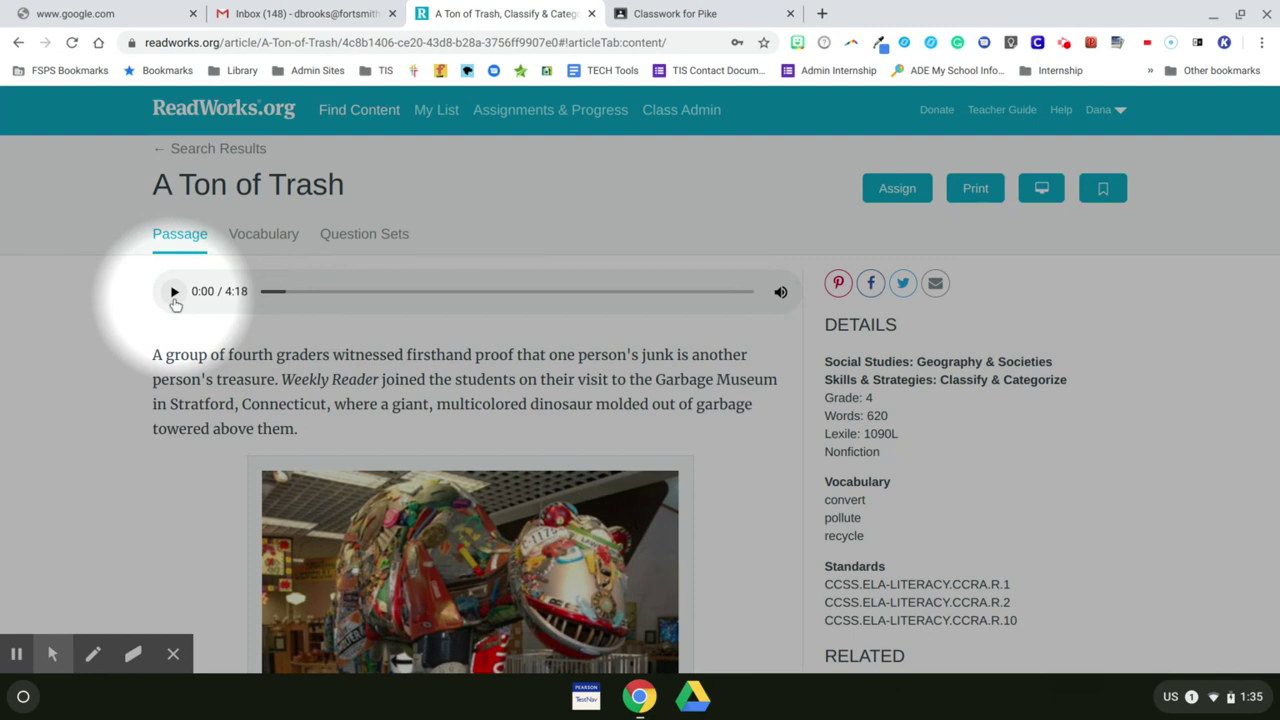
# Step: Play and then pause the A Ton of Trash passage audio
pyautogui.click(174, 292)
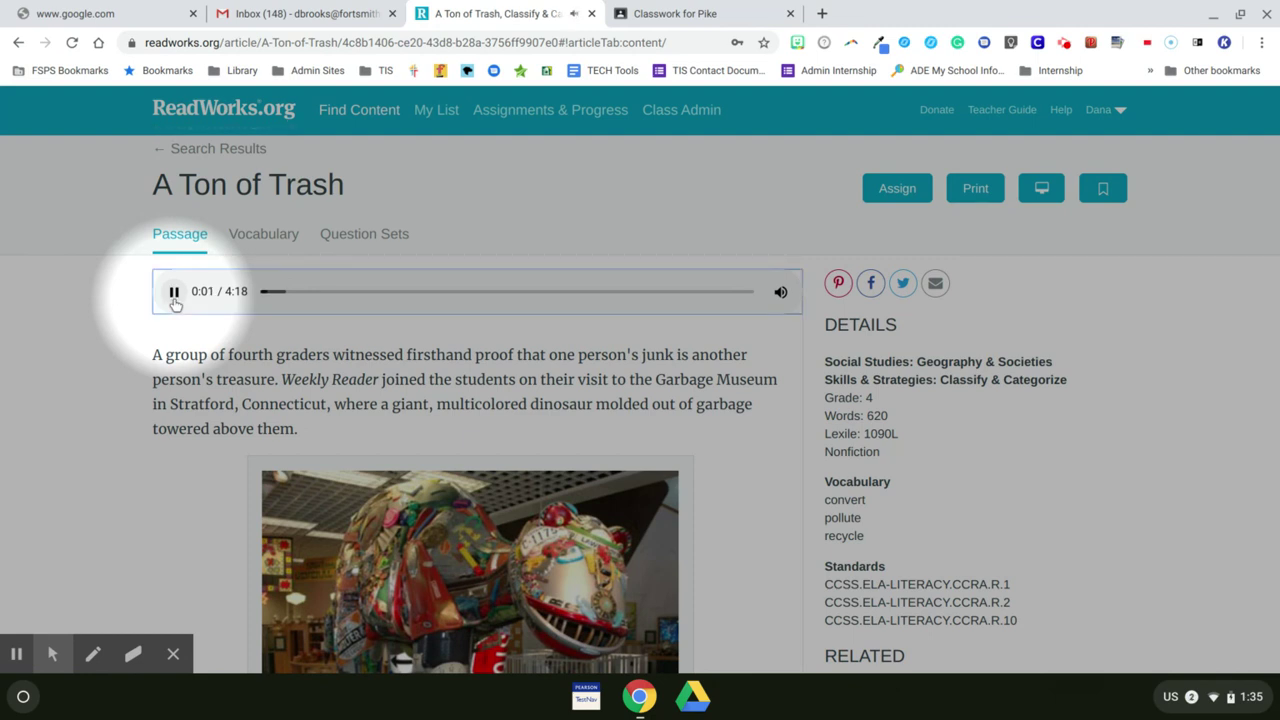
pyautogui.click(174, 300)
pyautogui.scroll(-5, 200, 397)
pyautogui.scroll(5, 204, 390)
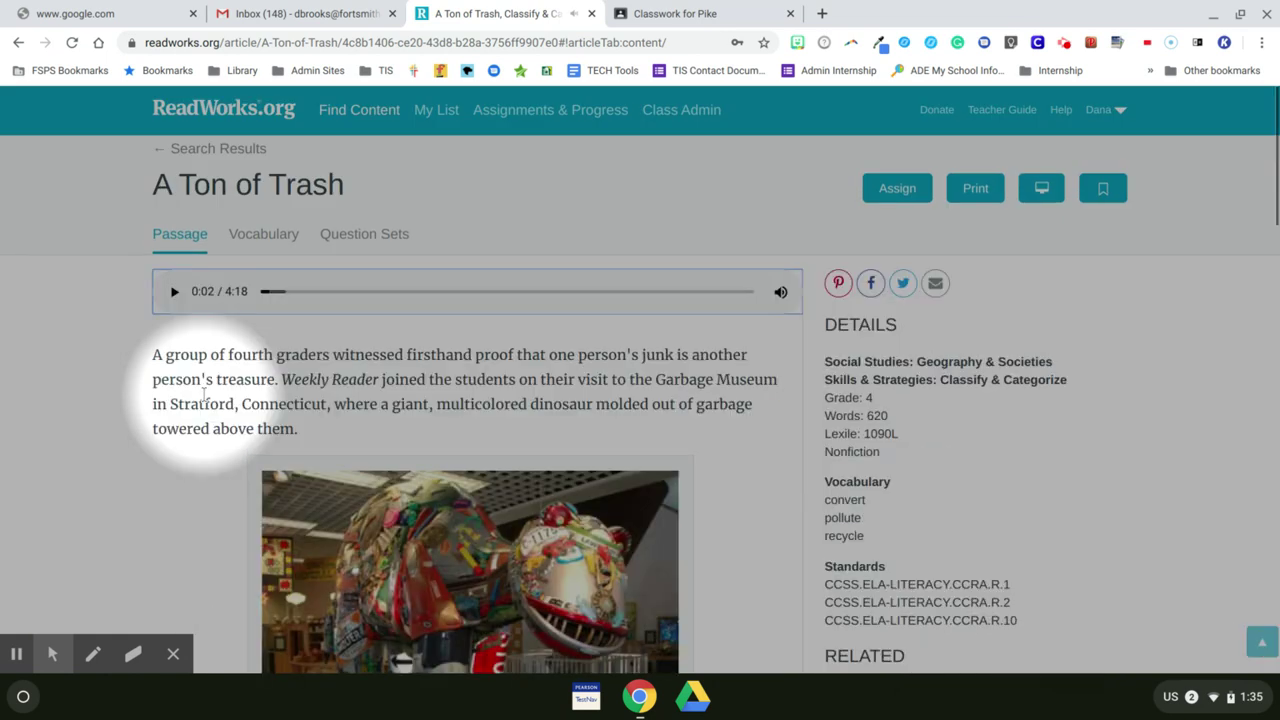
# Step: Browse the Vocabulary and Question Sets tabs and reveal question 1's answer (C)
pyautogui.click(264, 235)
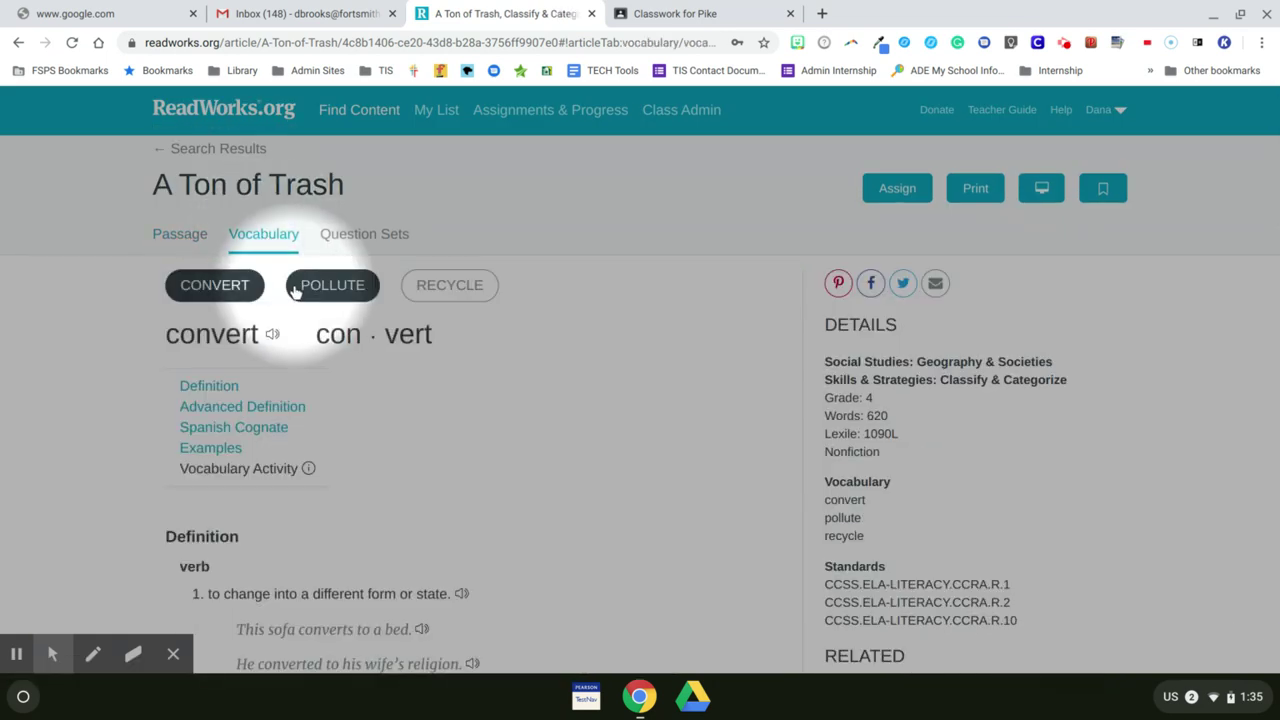
pyautogui.scroll(-10, 464, 357)
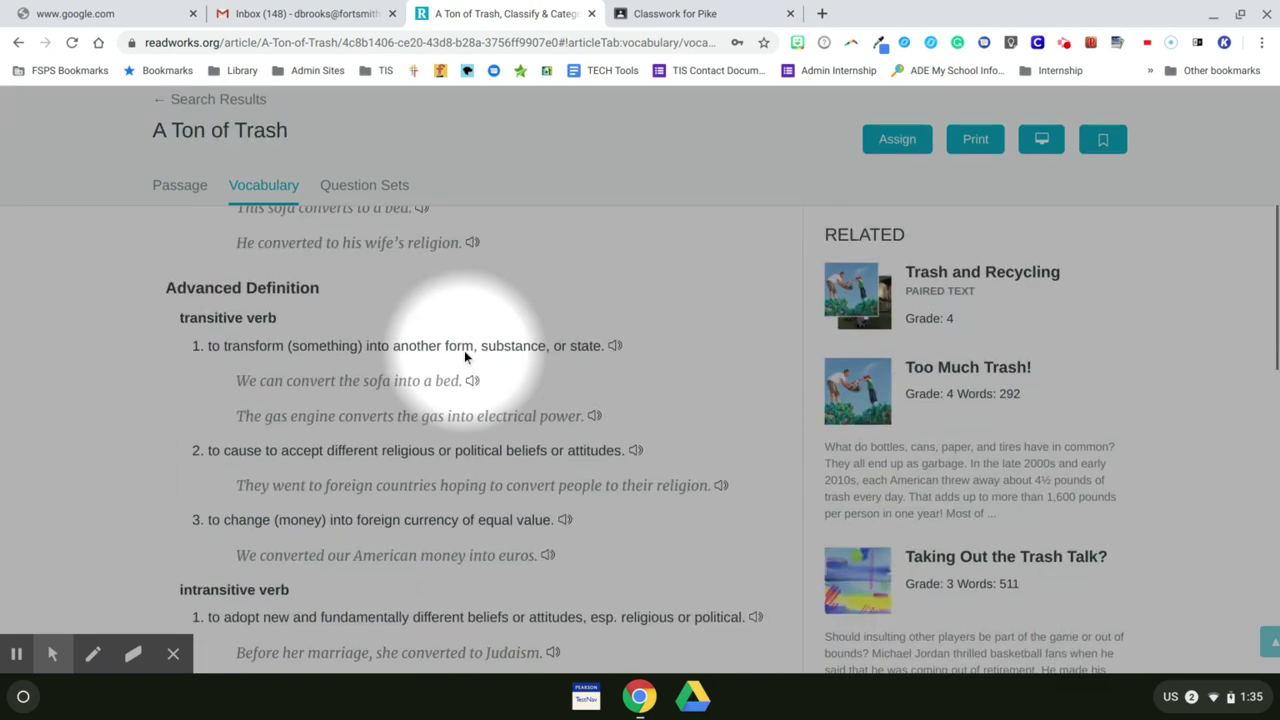
pyautogui.scroll(10, 464, 357)
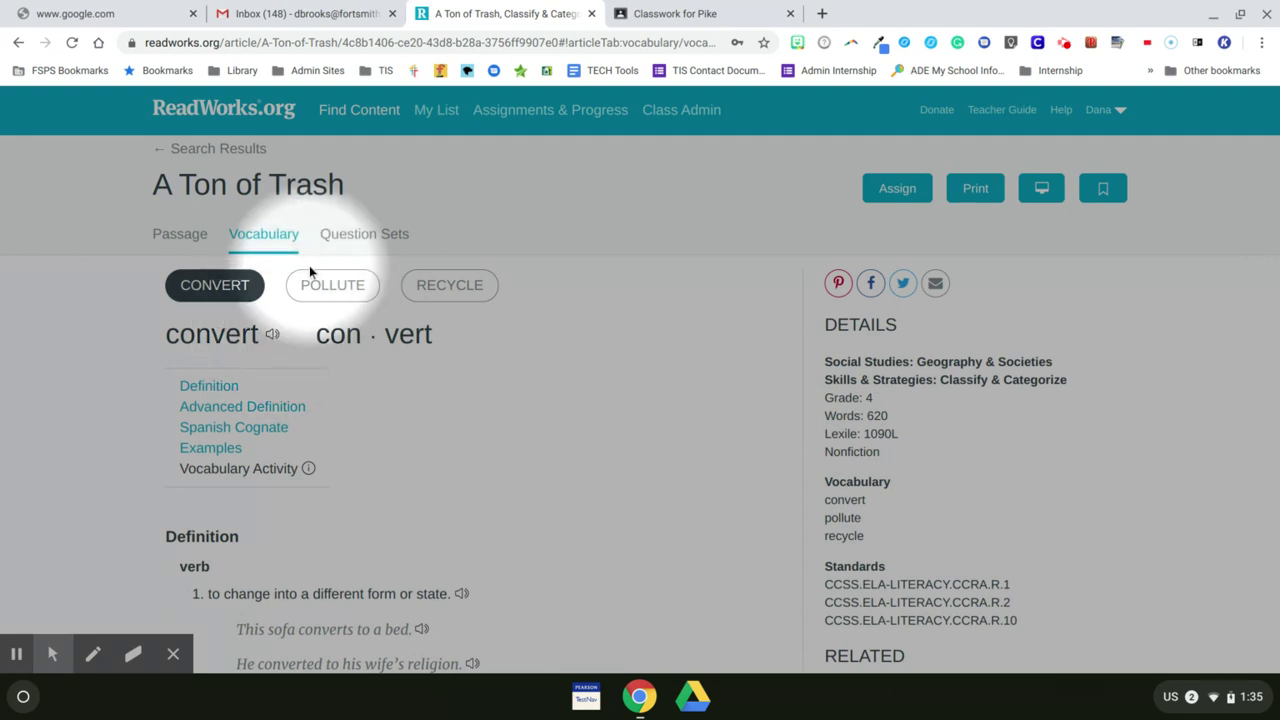
pyautogui.click(340, 247)
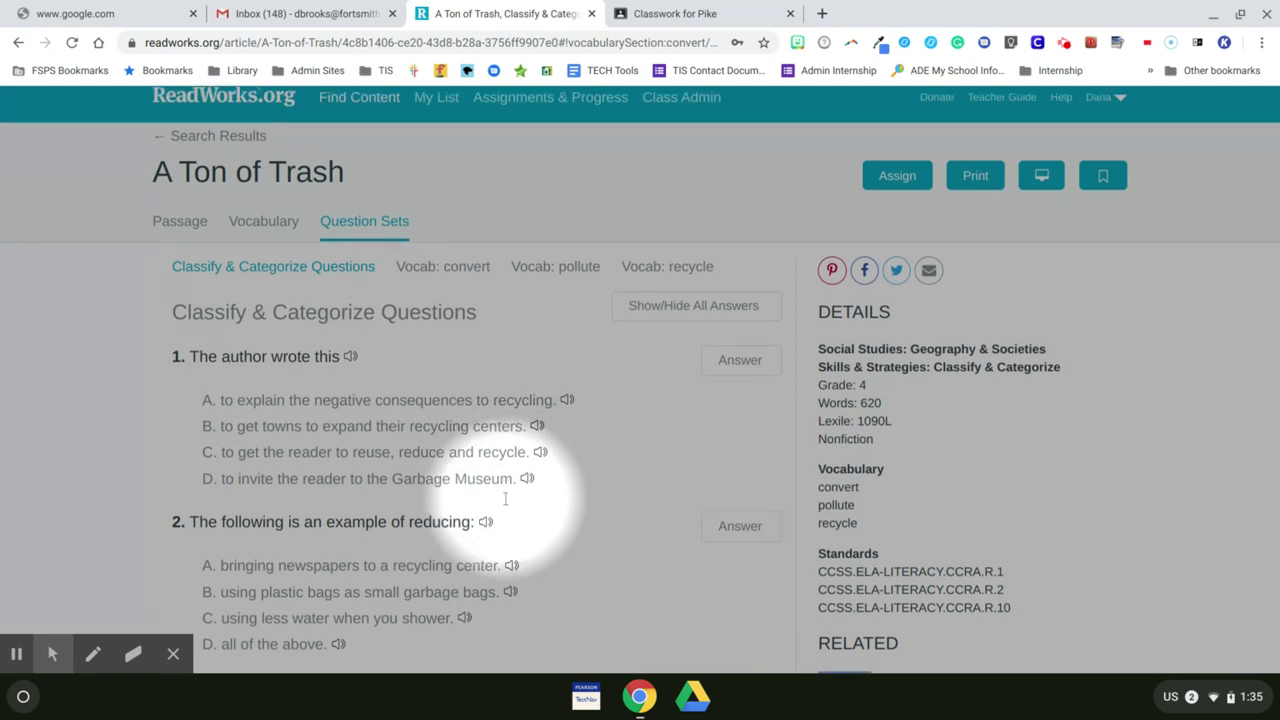
pyautogui.scroll(-10, 506, 500)
pyautogui.scroll(10, 506, 500)
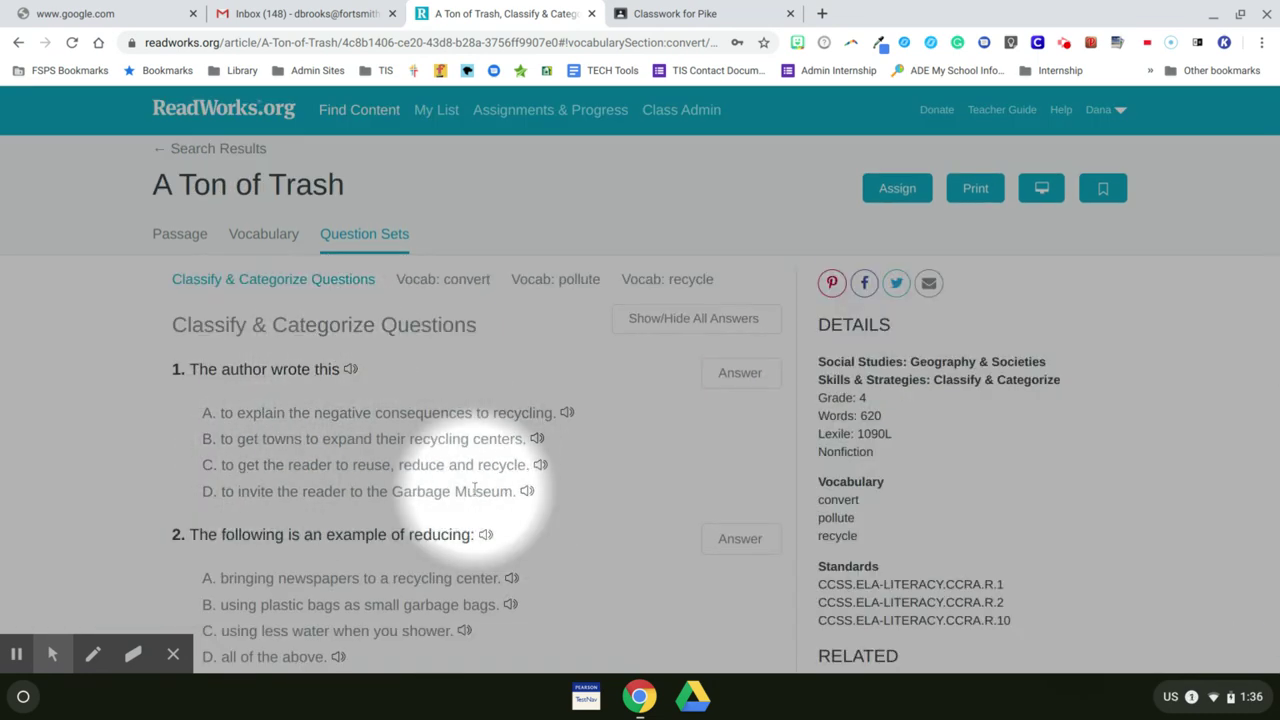
pyautogui.click(740, 373)
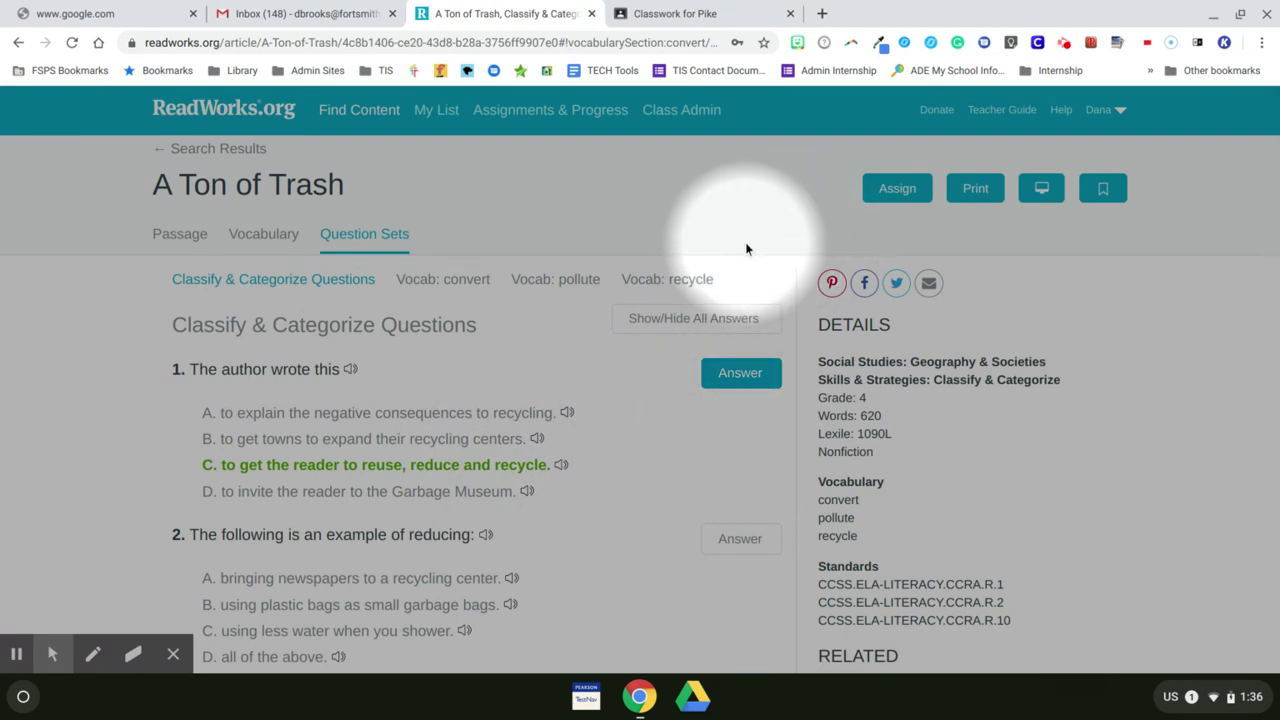
# Step: Start assigning the article, including vocabulary support with the pollute activity
pyautogui.click(893, 199)
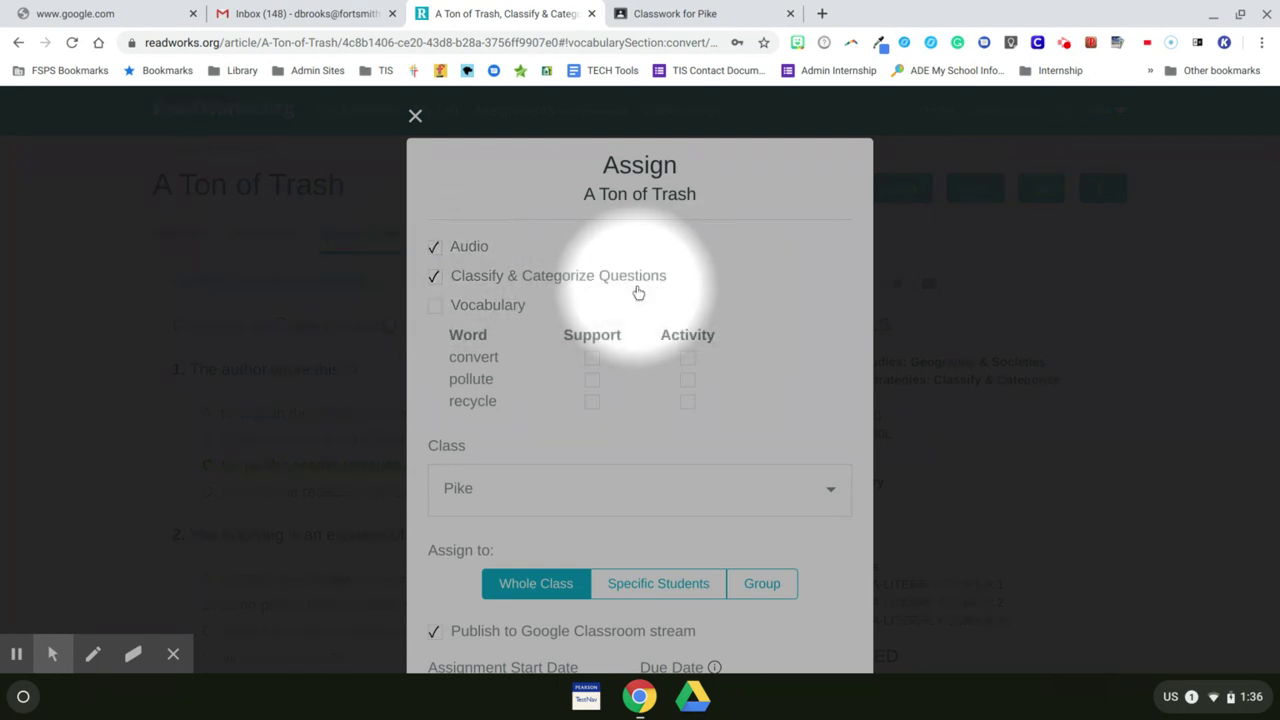
pyautogui.click(436, 306)
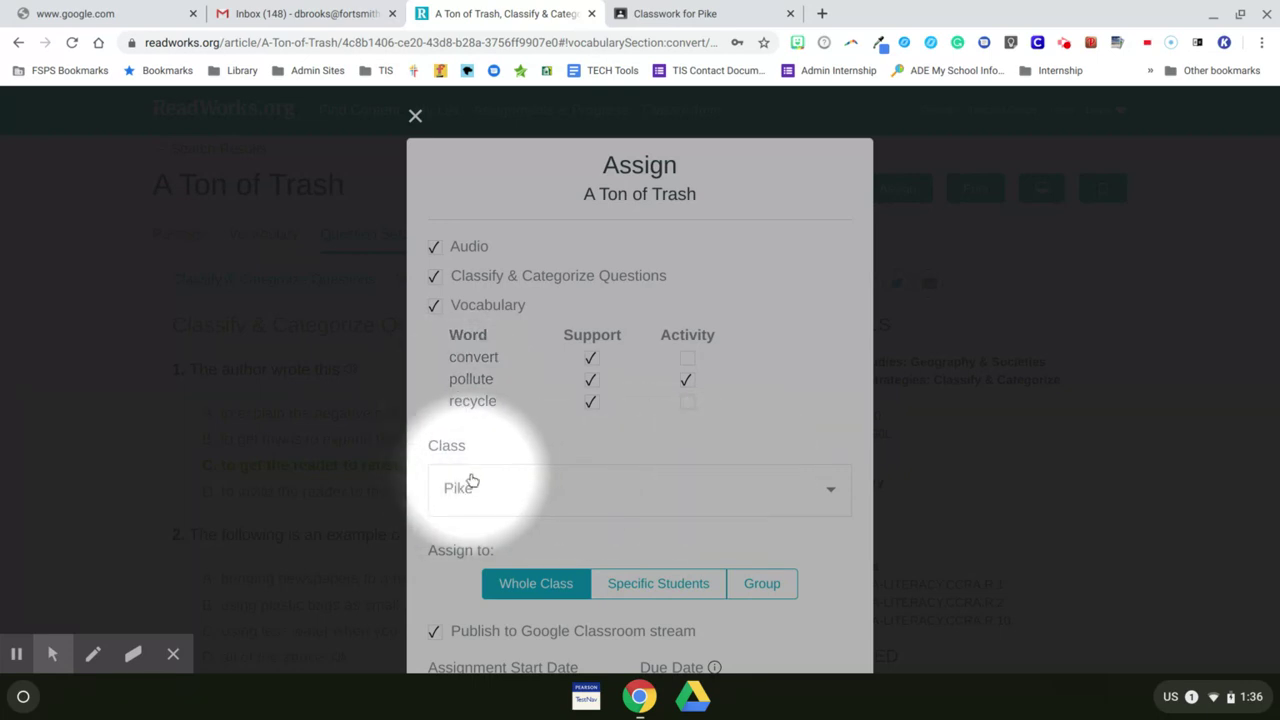
pyautogui.scroll(-3, 471, 481)
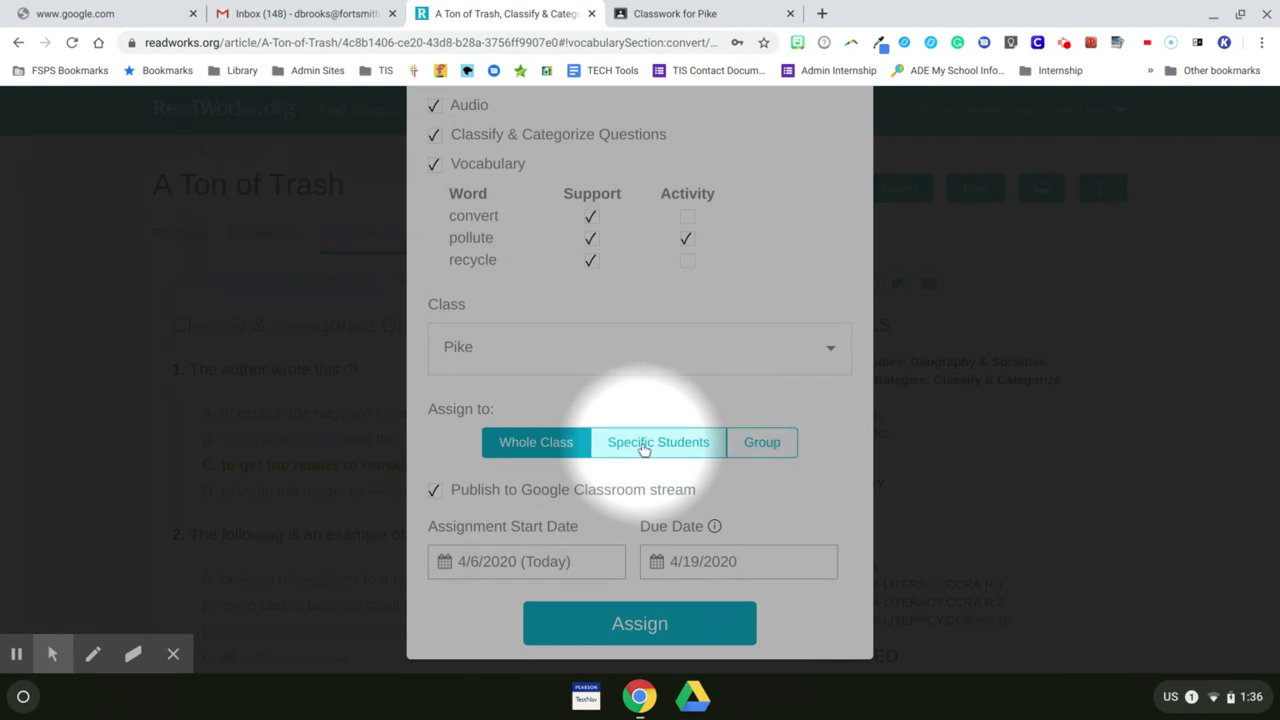
# Step: Try the Specific Students and Blue Group options, then choose Whole Class
pyautogui.click(643, 450)
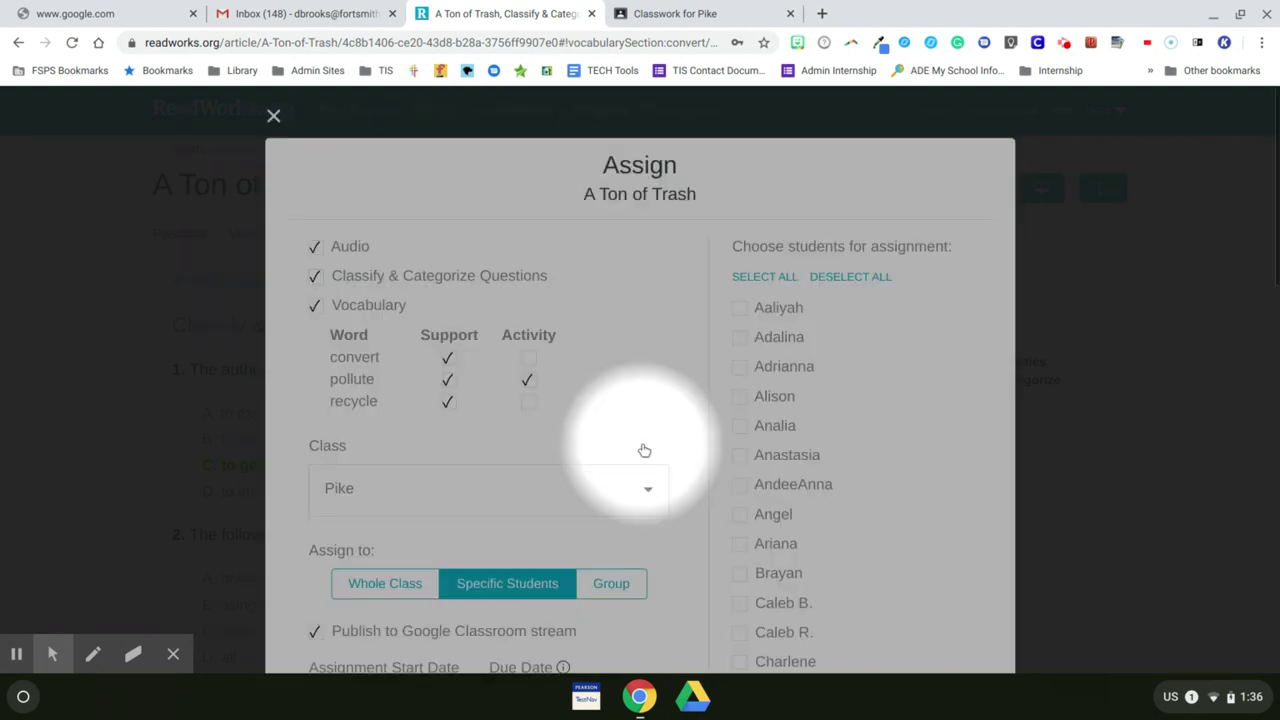
pyautogui.scroll(-5, 766, 603)
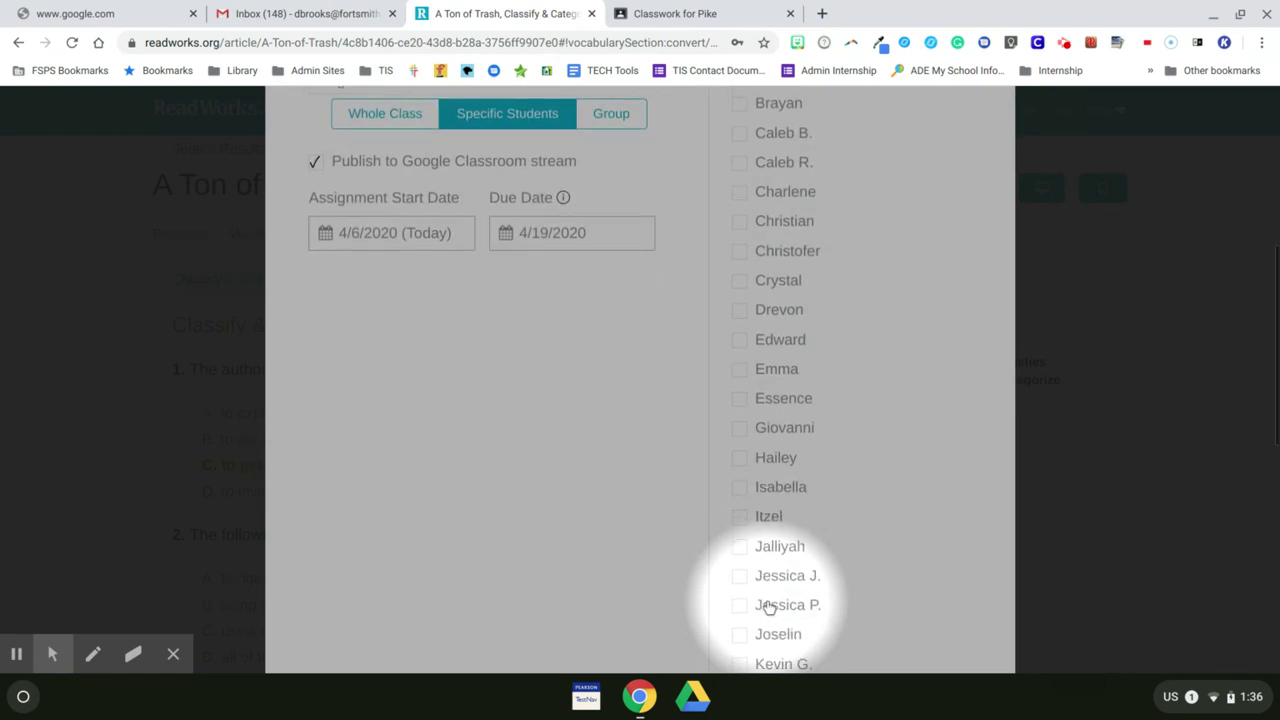
pyautogui.scroll(3, 768, 606)
pyautogui.scroll(2, 770, 590)
pyautogui.scroll(-8, 569, 314)
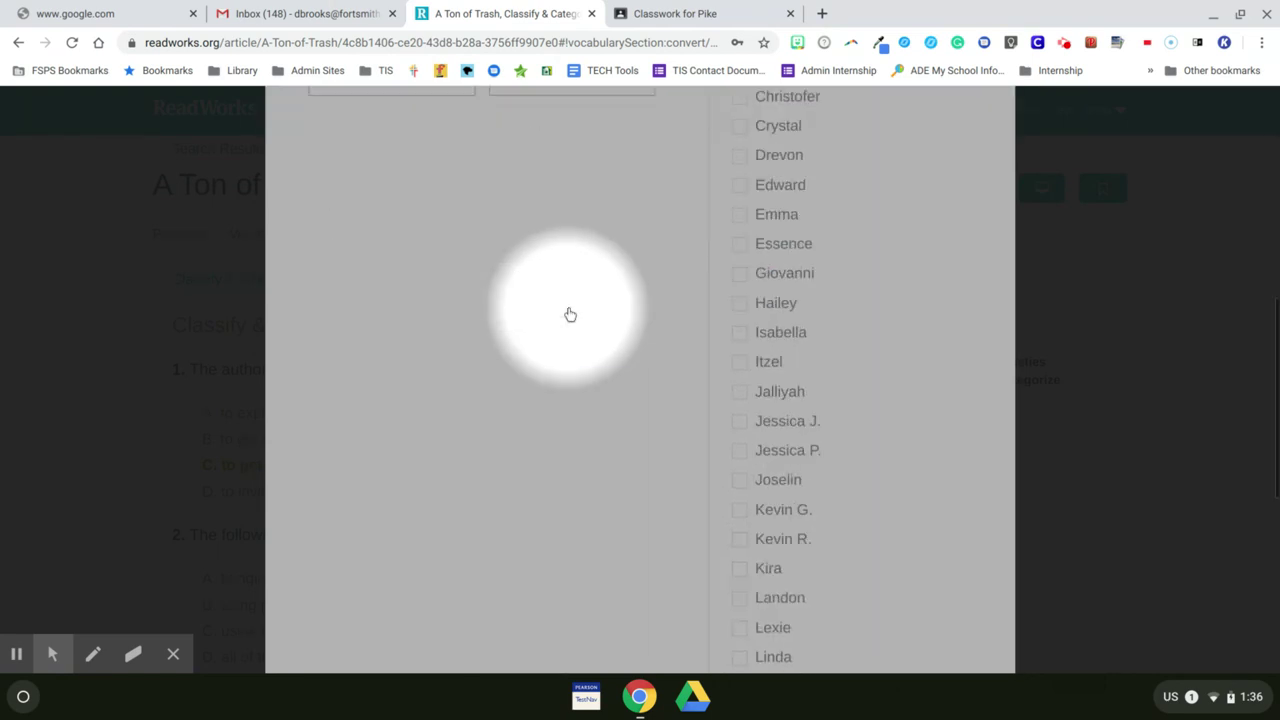
pyautogui.scroll(-3, 569, 314)
pyautogui.scroll(10, 569, 314)
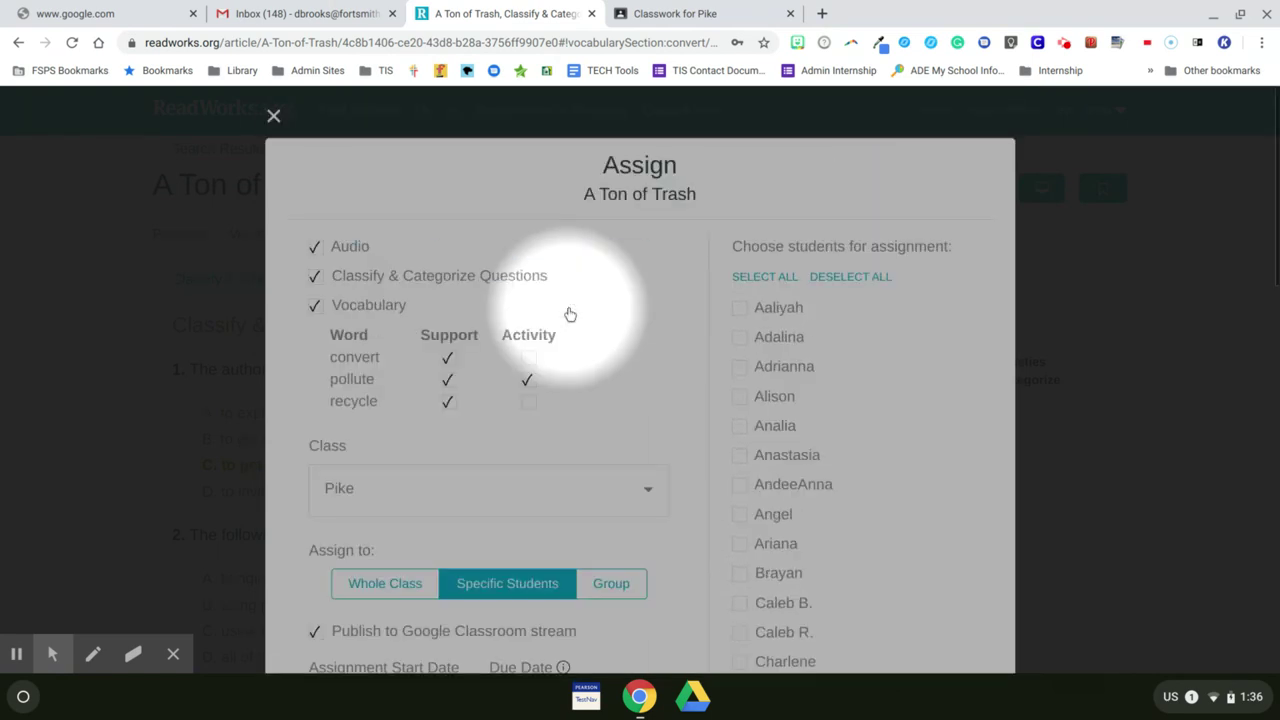
pyautogui.click(608, 582)
pyautogui.scroll(-2, 627, 420)
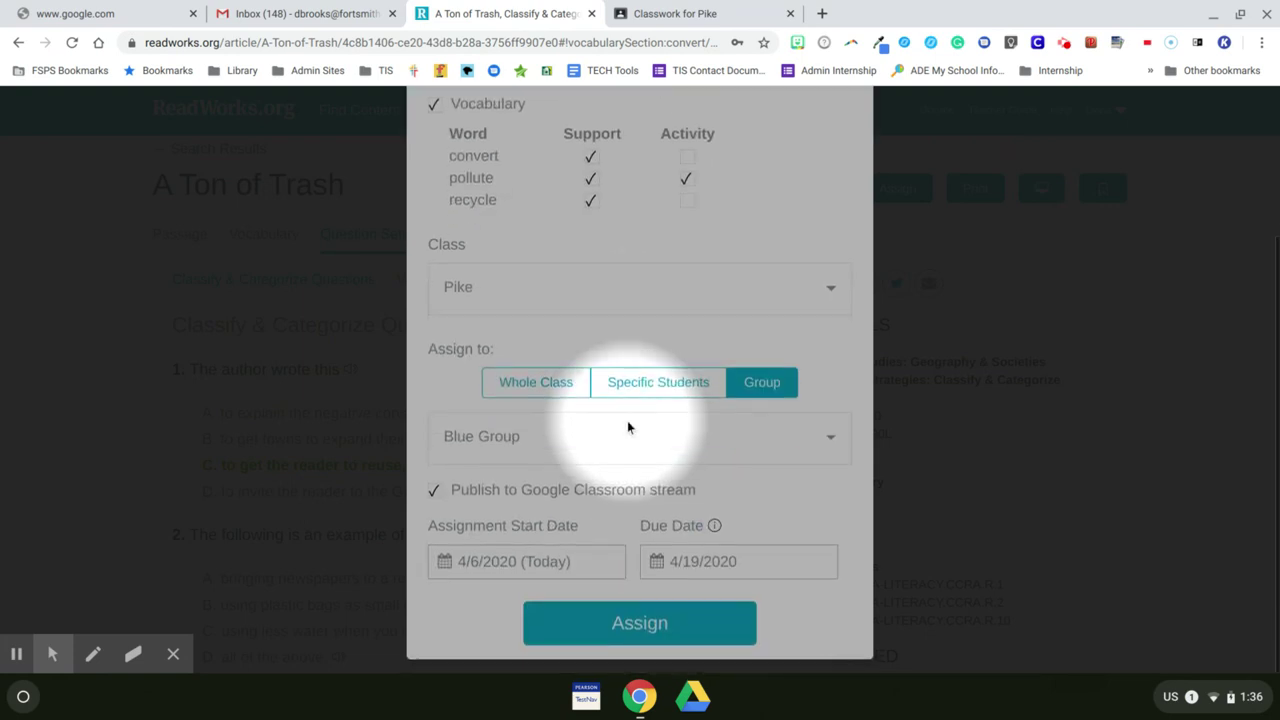
pyautogui.click(478, 450)
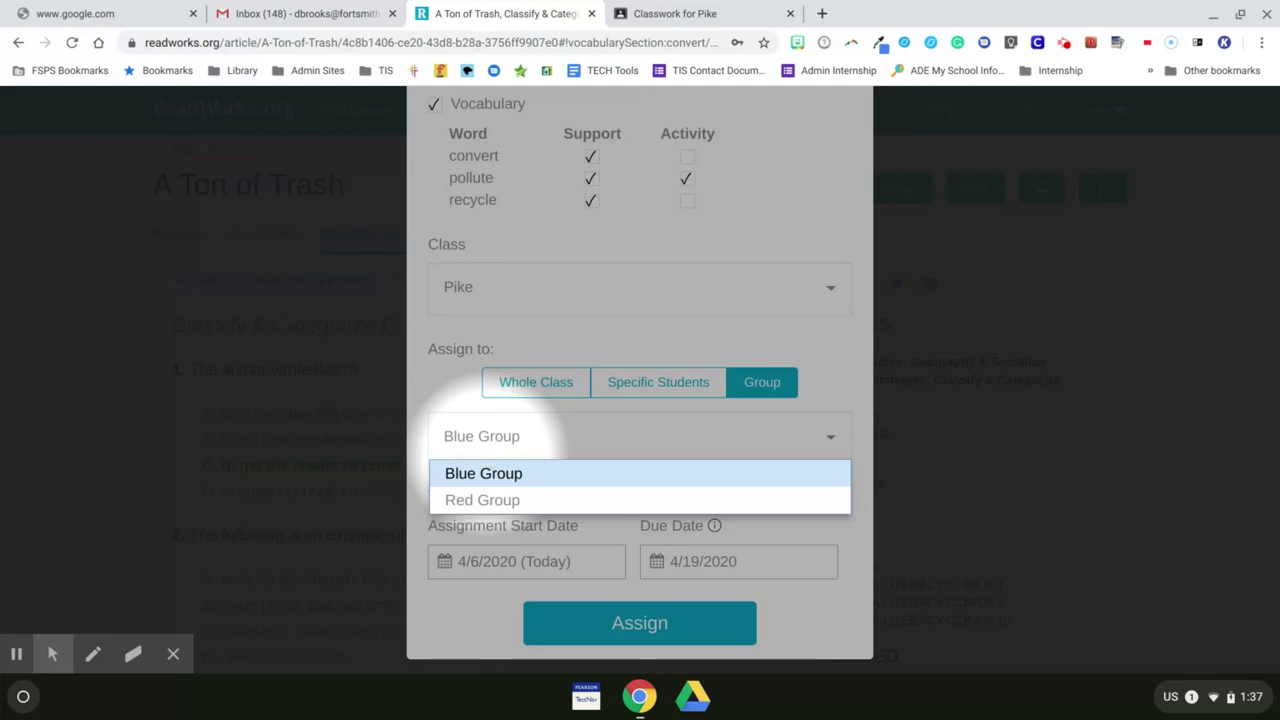
pyautogui.click(472, 617)
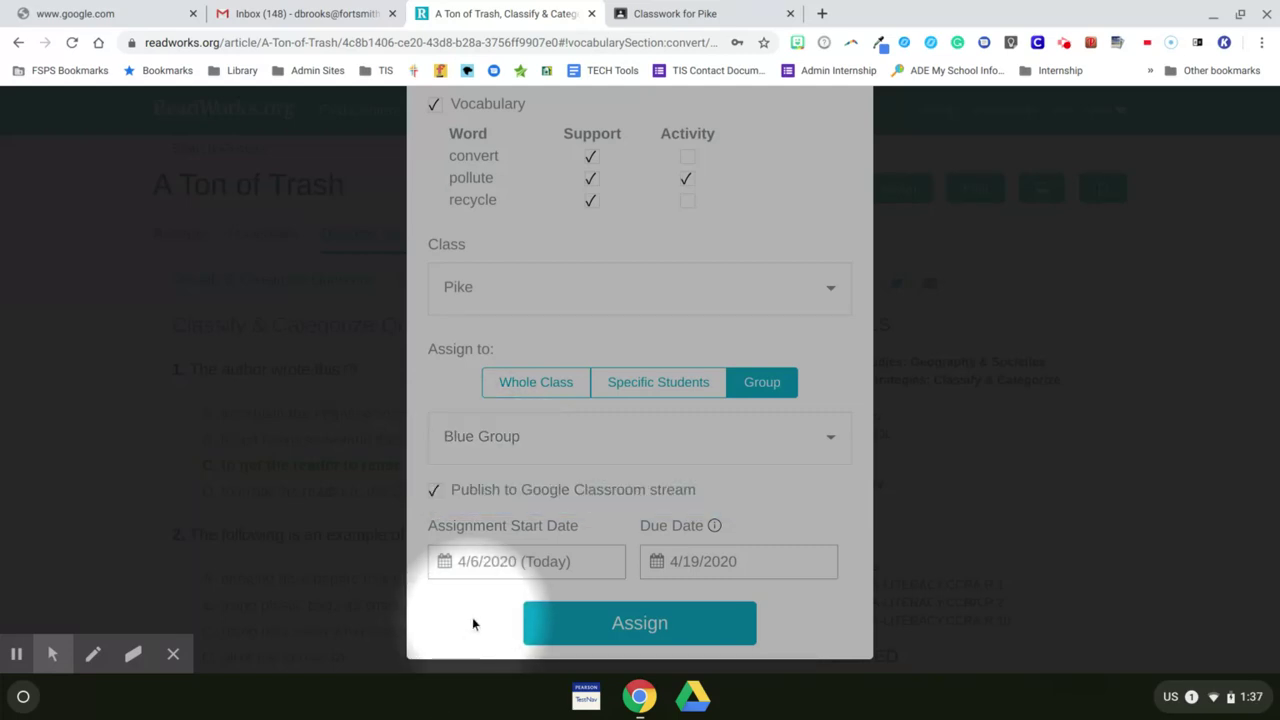
pyautogui.click(526, 388)
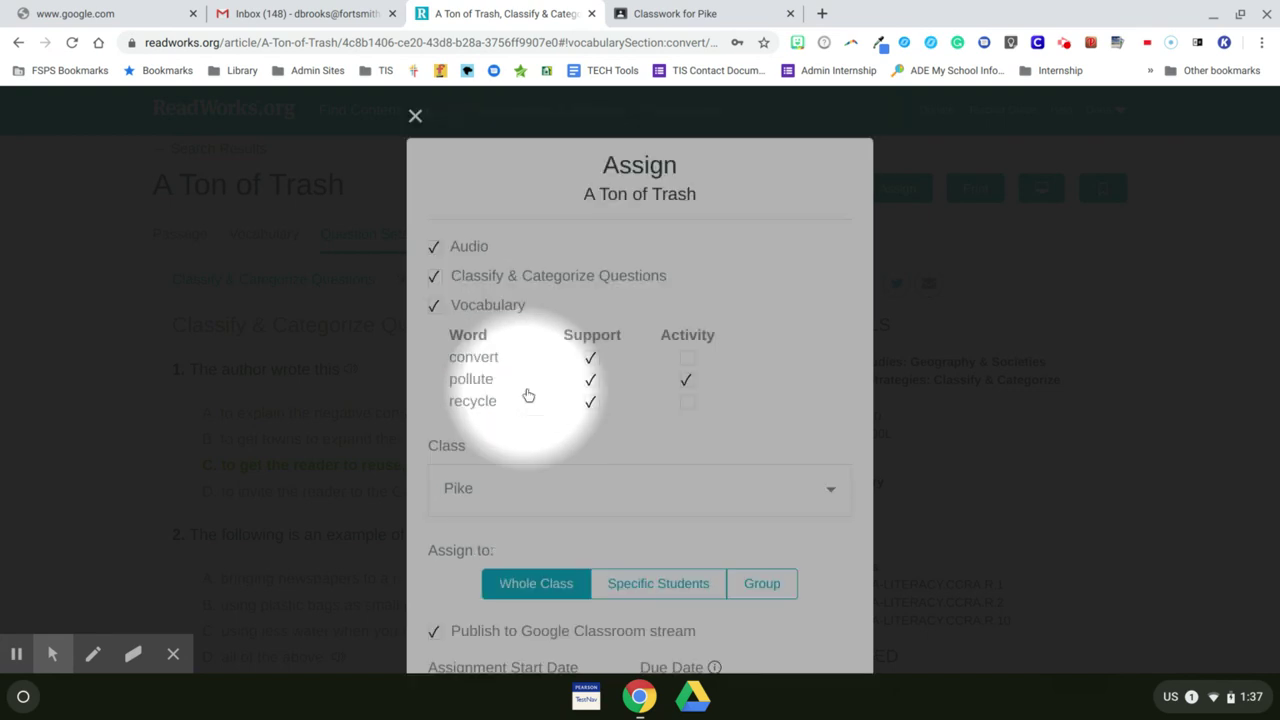
# Step: Set the due date to April 10, 2020 and create the Google Classroom assignment
pyautogui.scroll(-2, 528, 395)
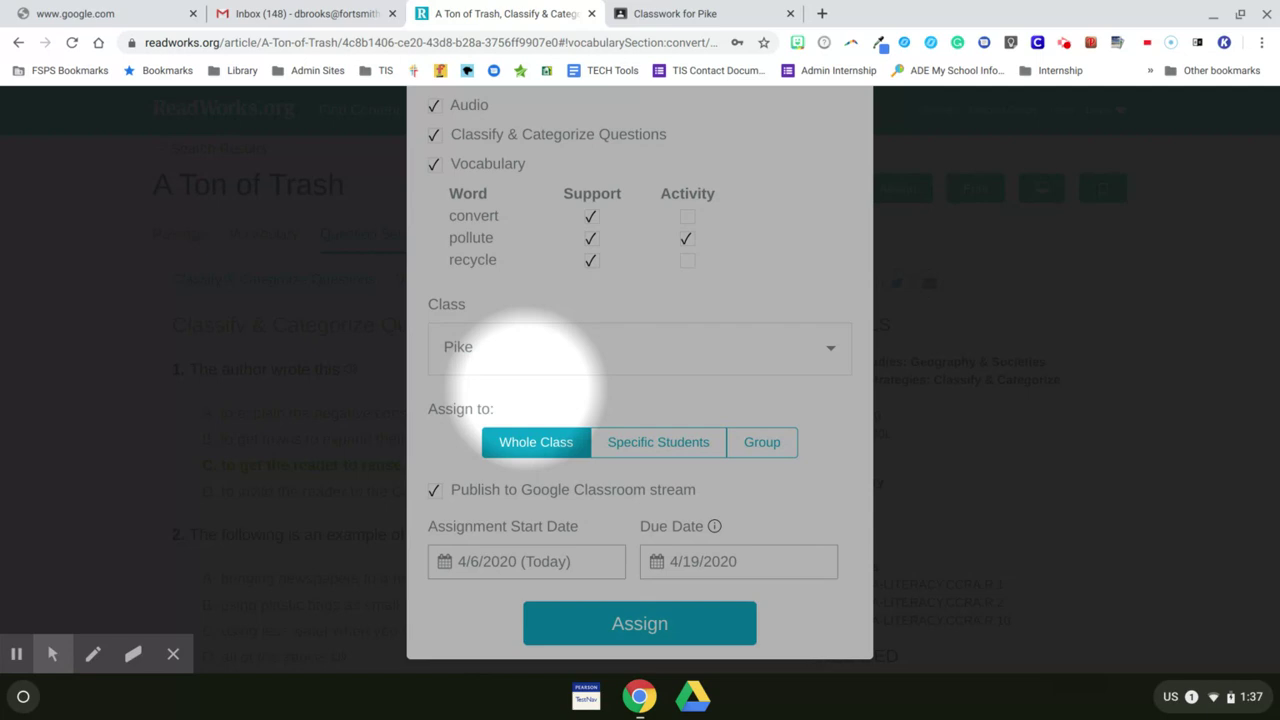
pyautogui.scroll(2, 530, 360)
pyautogui.scroll(-2, 540, 400)
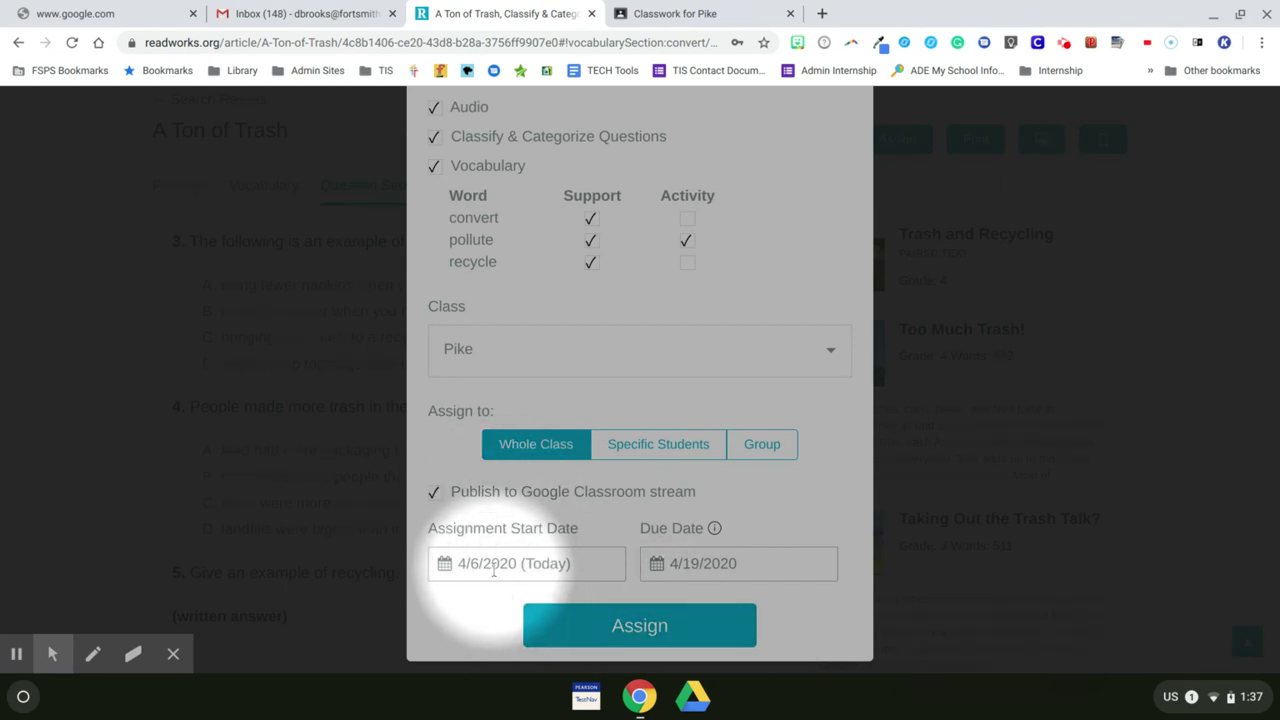
pyautogui.click(670, 560)
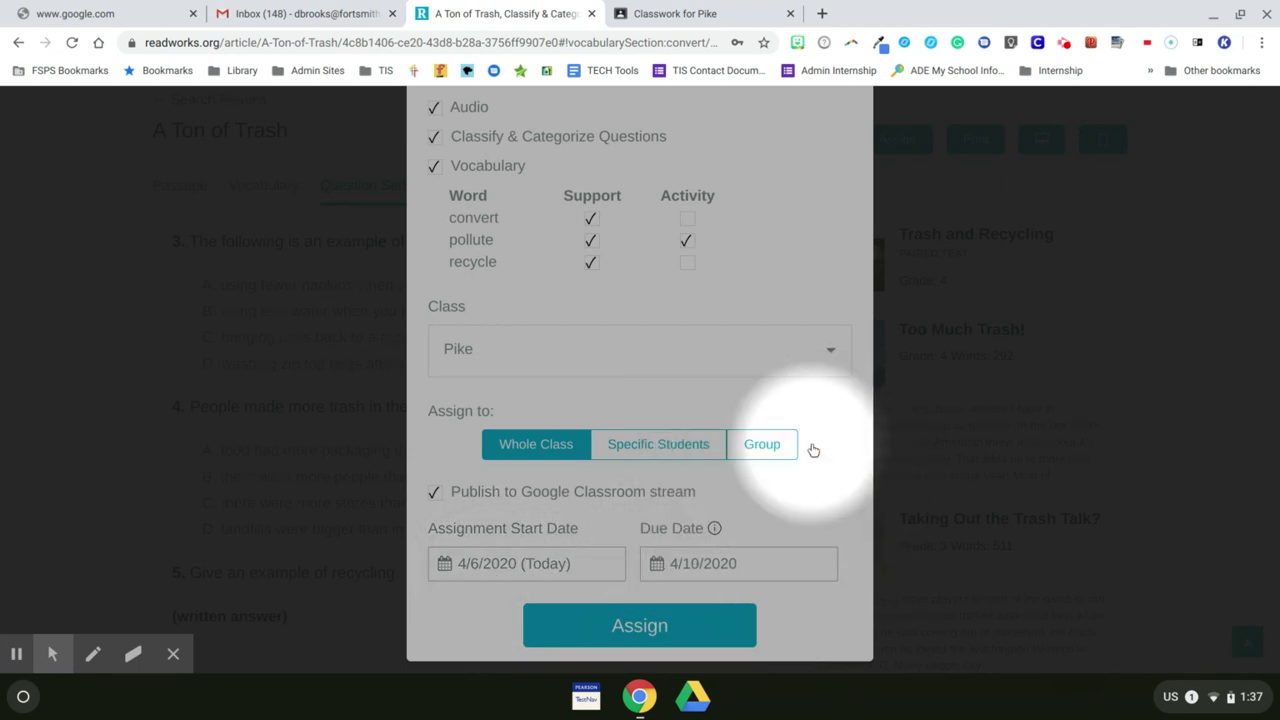
pyautogui.click(810, 442)
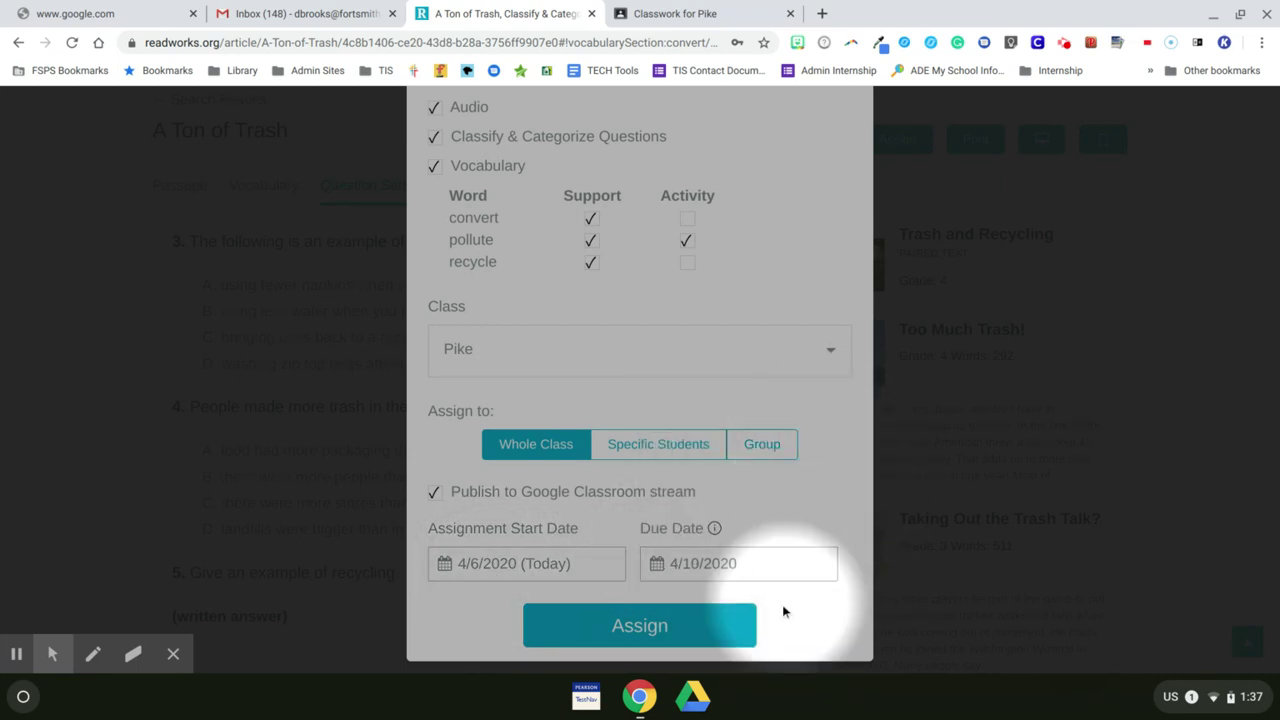
pyautogui.click(632, 627)
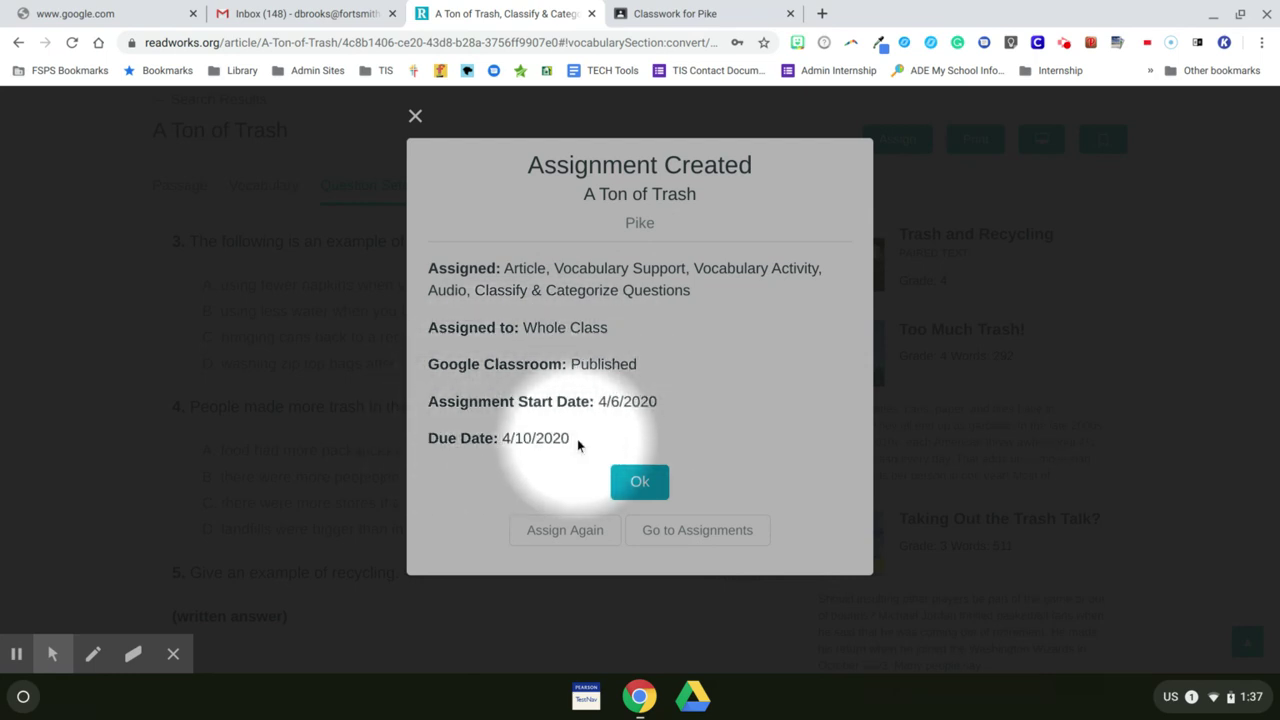
# Step: Close the Assignment Created confirmation with Ok
pyautogui.click(640, 482)
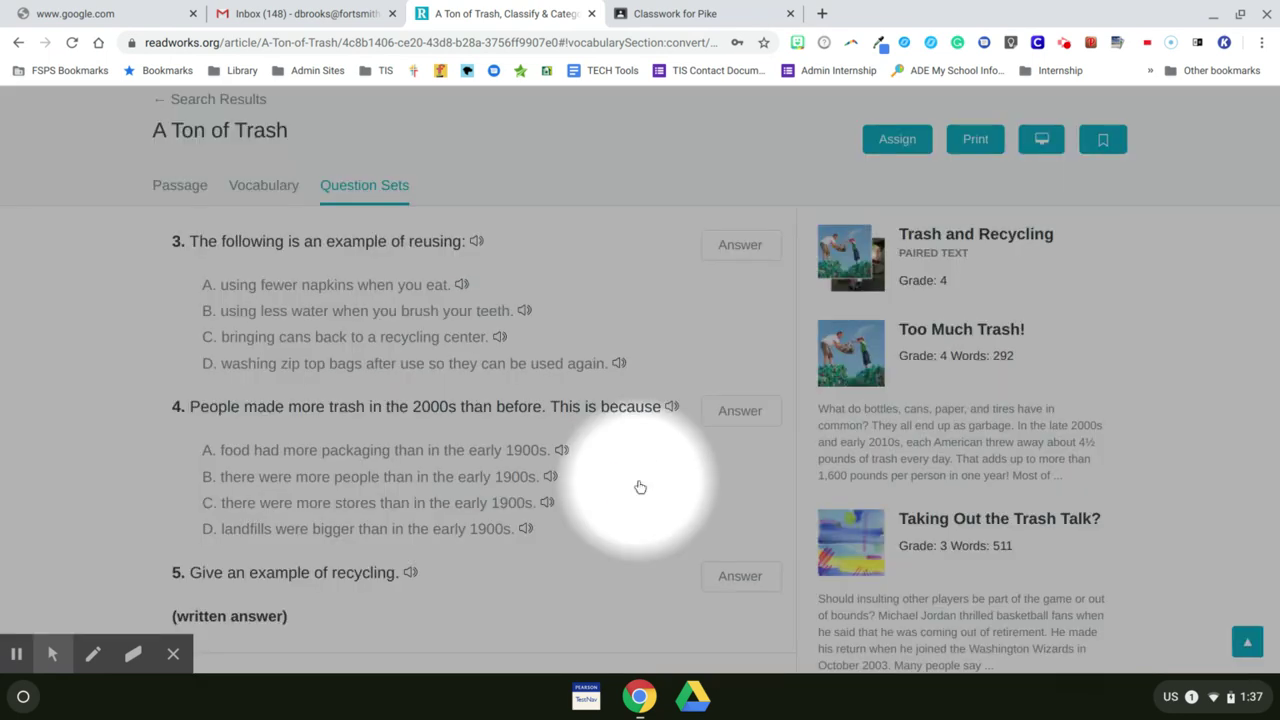
# Step: View the A Ton of Trash Class Results: 0/48 Pike students submitted, due April 10, 2020
pyautogui.scroll(5, 640, 482)
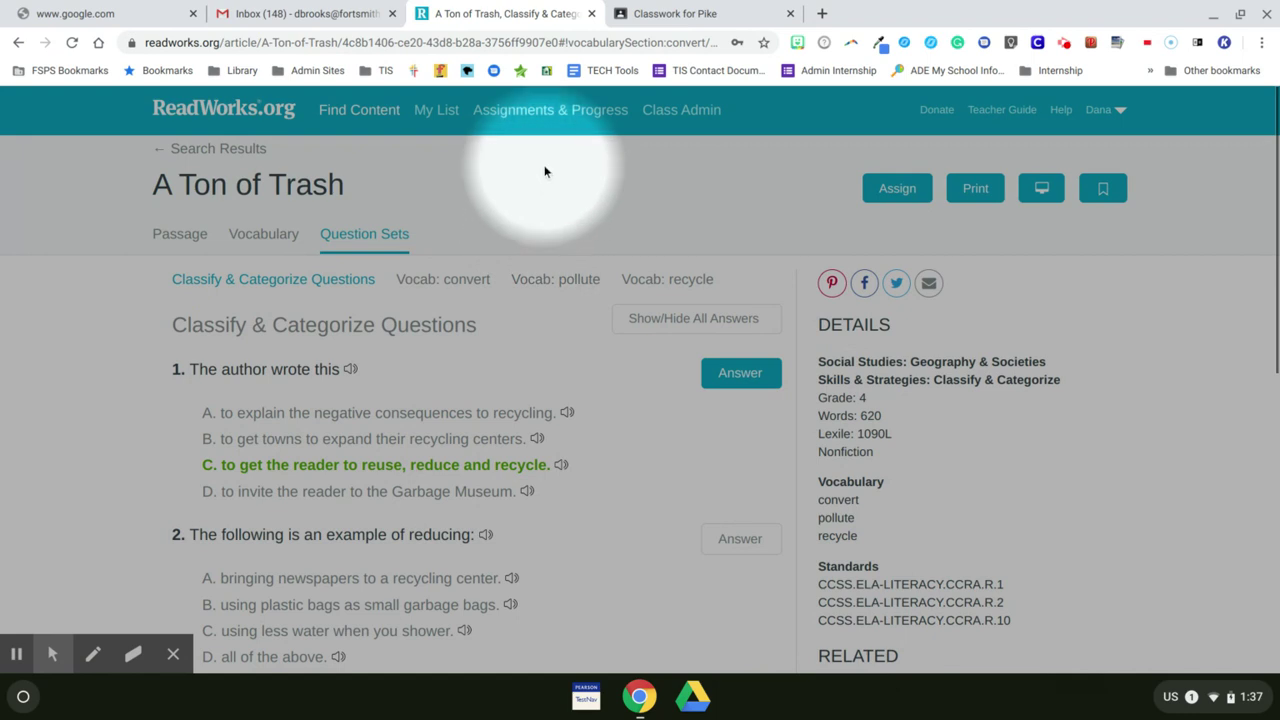
pyautogui.click(548, 112)
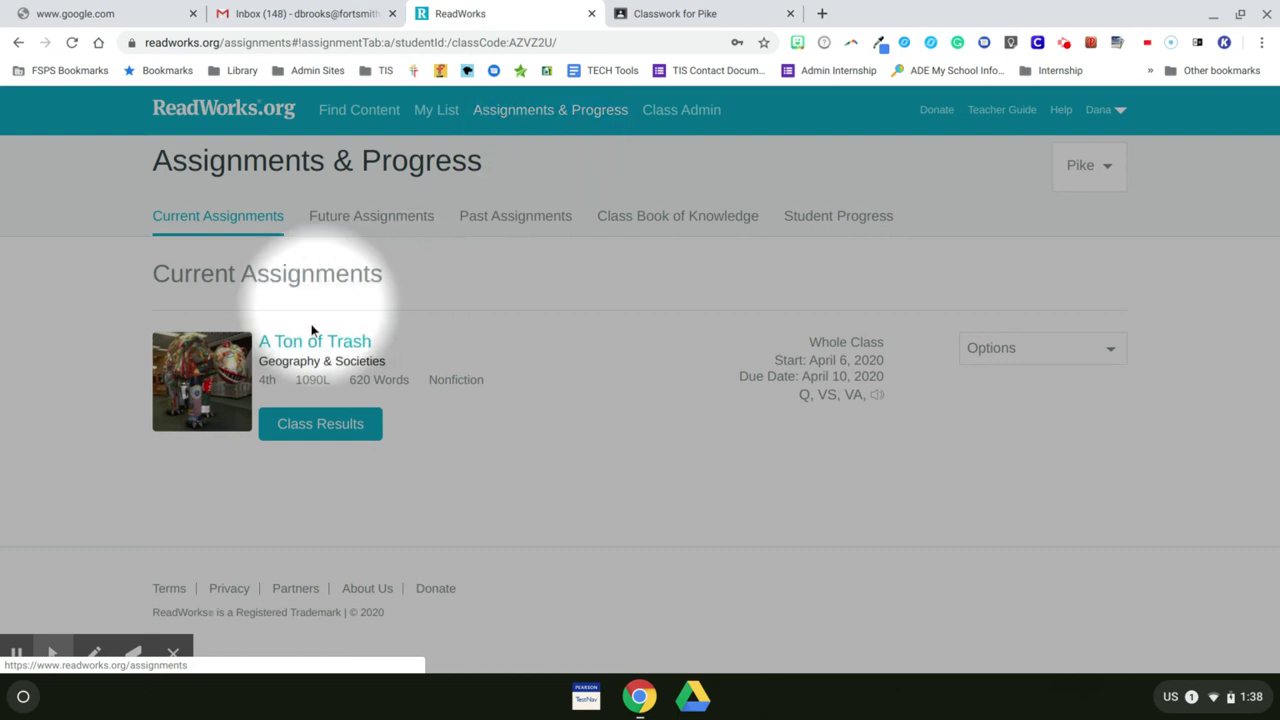
pyautogui.click(330, 430)
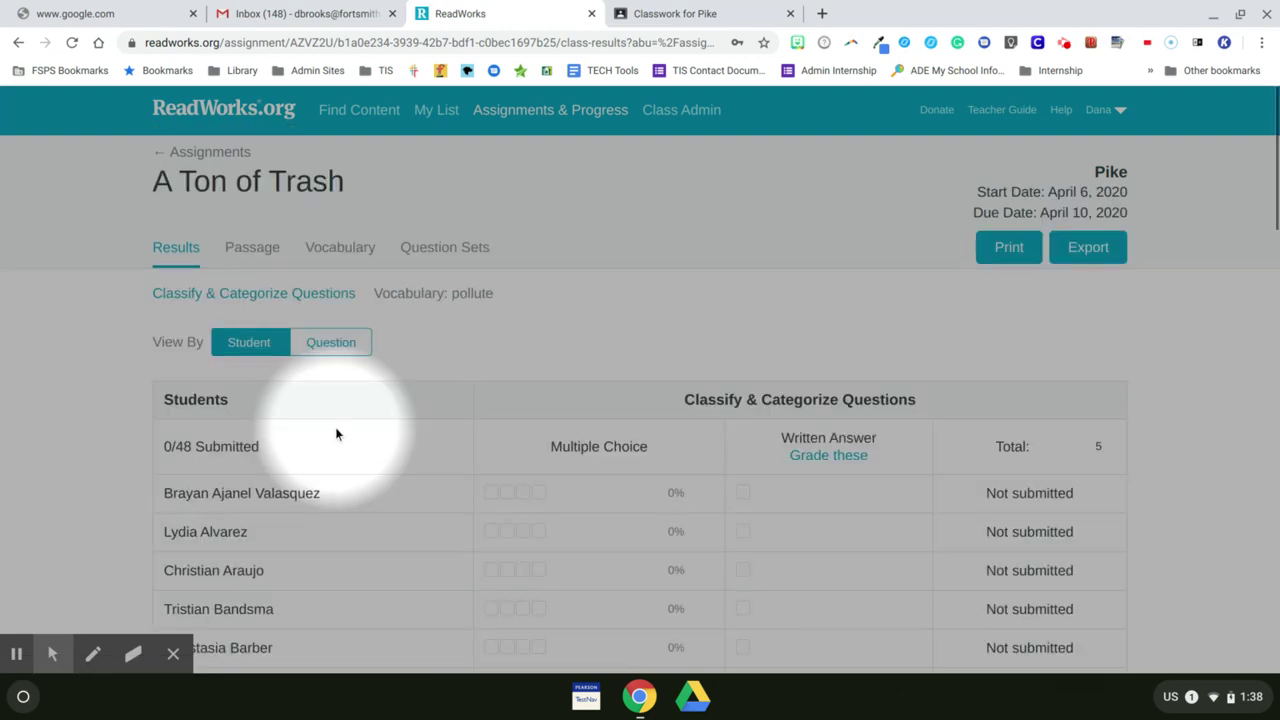
pyautogui.scroll(-4, 335, 433)
pyautogui.scroll(-6, 335, 433)
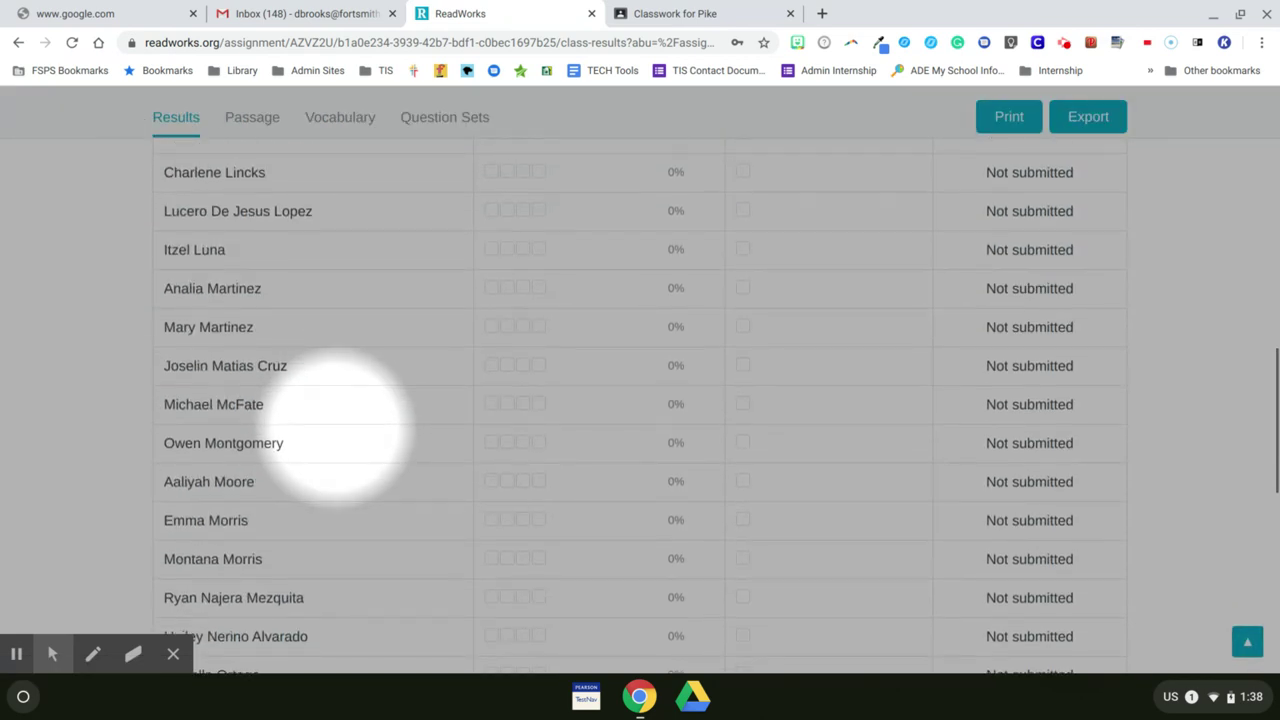
pyautogui.scroll(10, 335, 430)
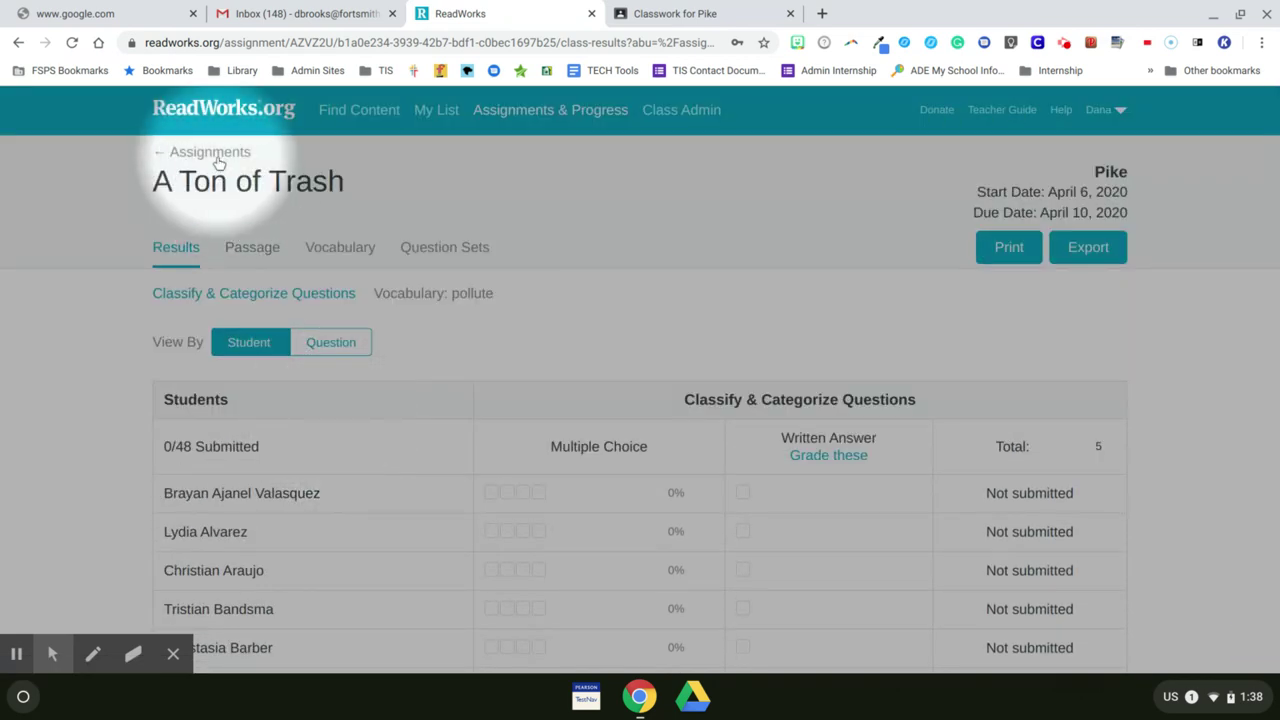
# Step: Return to Current Assignments and dismiss A Ton of Trash's Options menu without changes
pyautogui.click(216, 156)
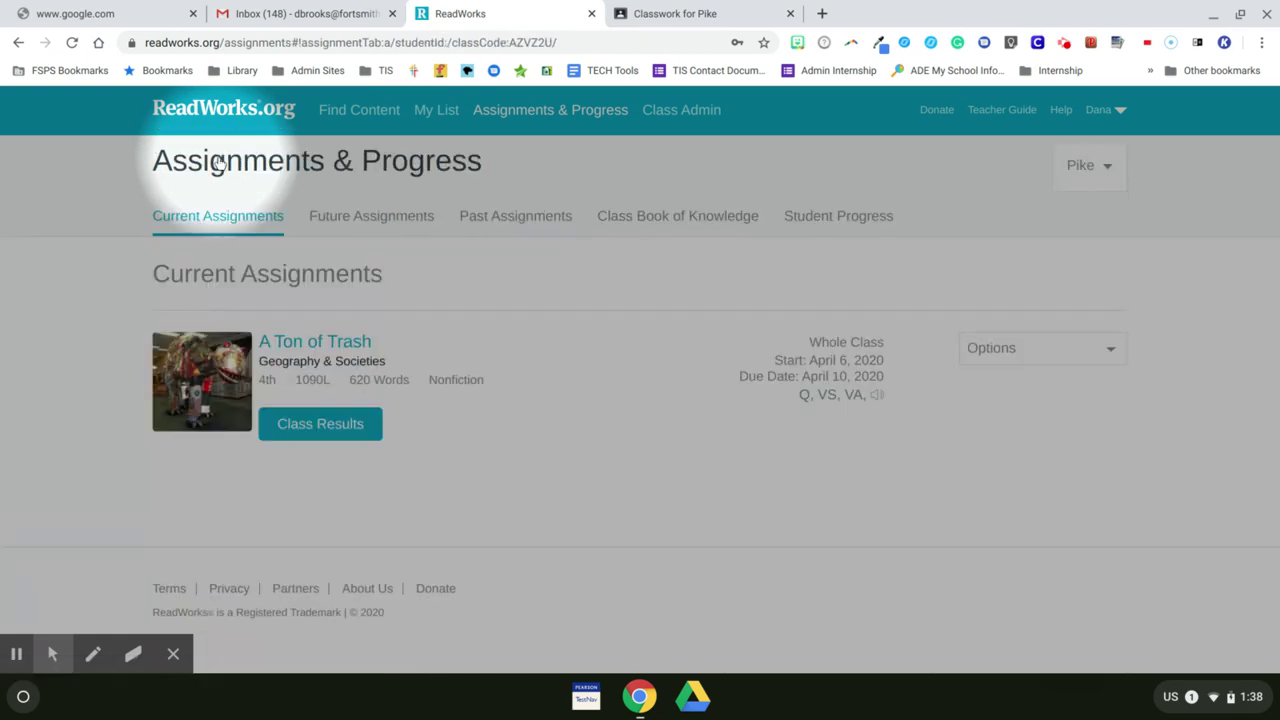
pyautogui.click(1003, 366)
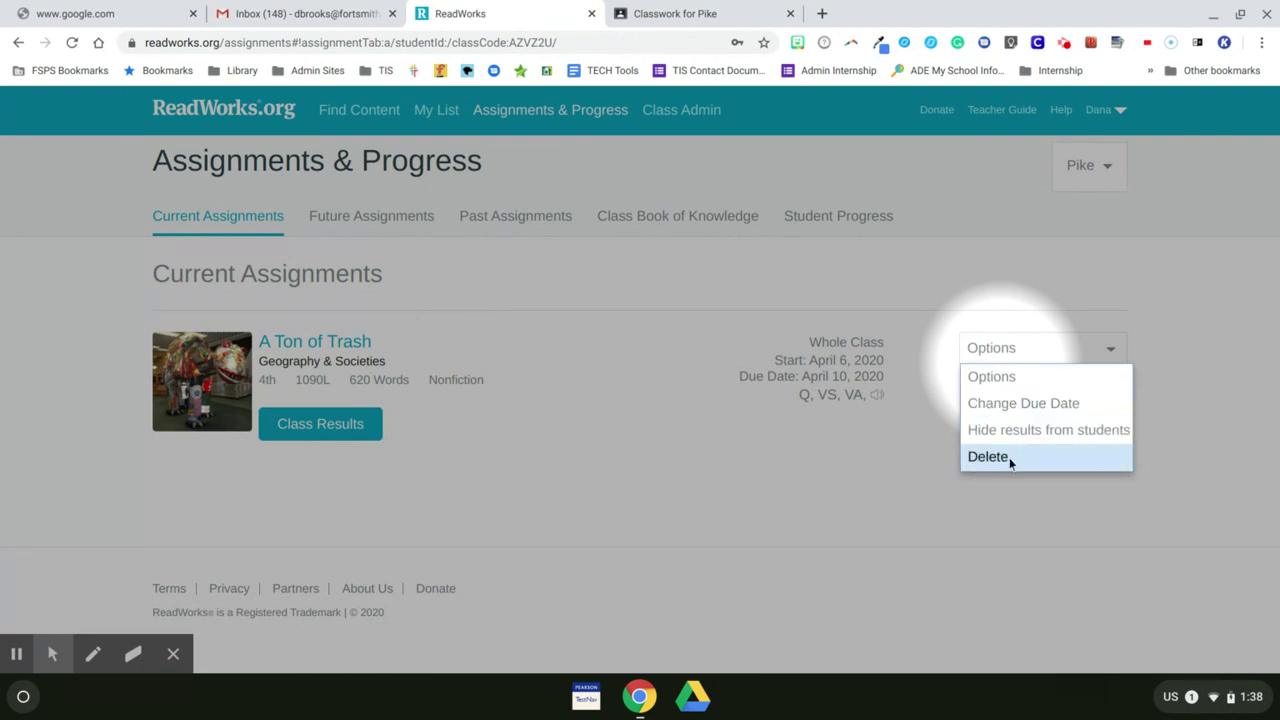
pyautogui.click(700, 549)
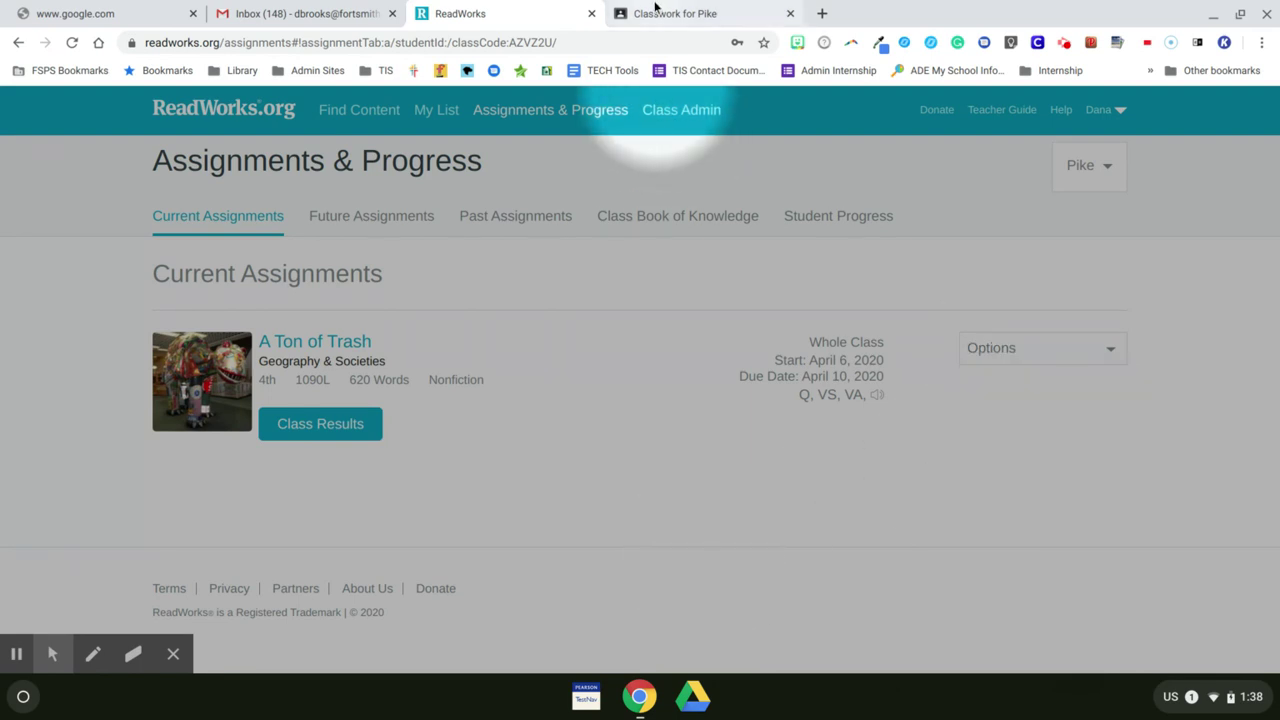
# Step: In Pike's Classwork, set the ReadWorks: A Ton of Trash post's topic to AMI Week 2: April 6 - 10 and save
pyautogui.click(657, 8)
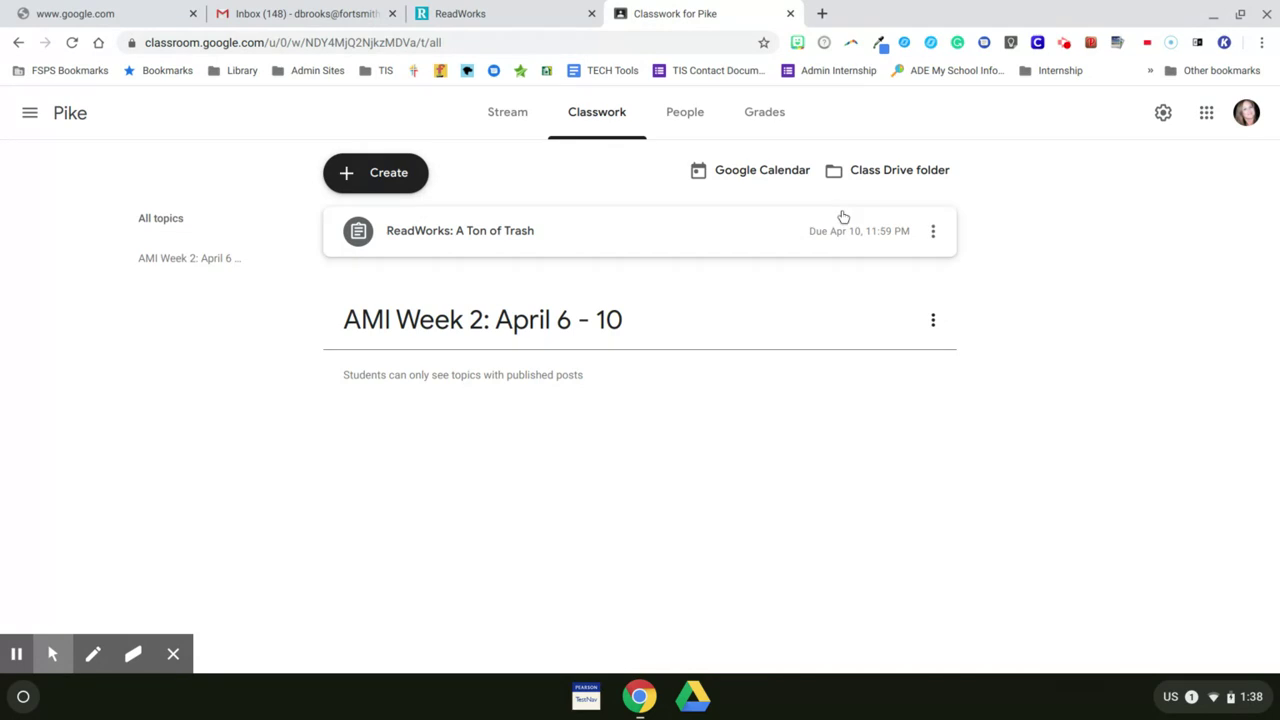
pyautogui.click(932, 230)
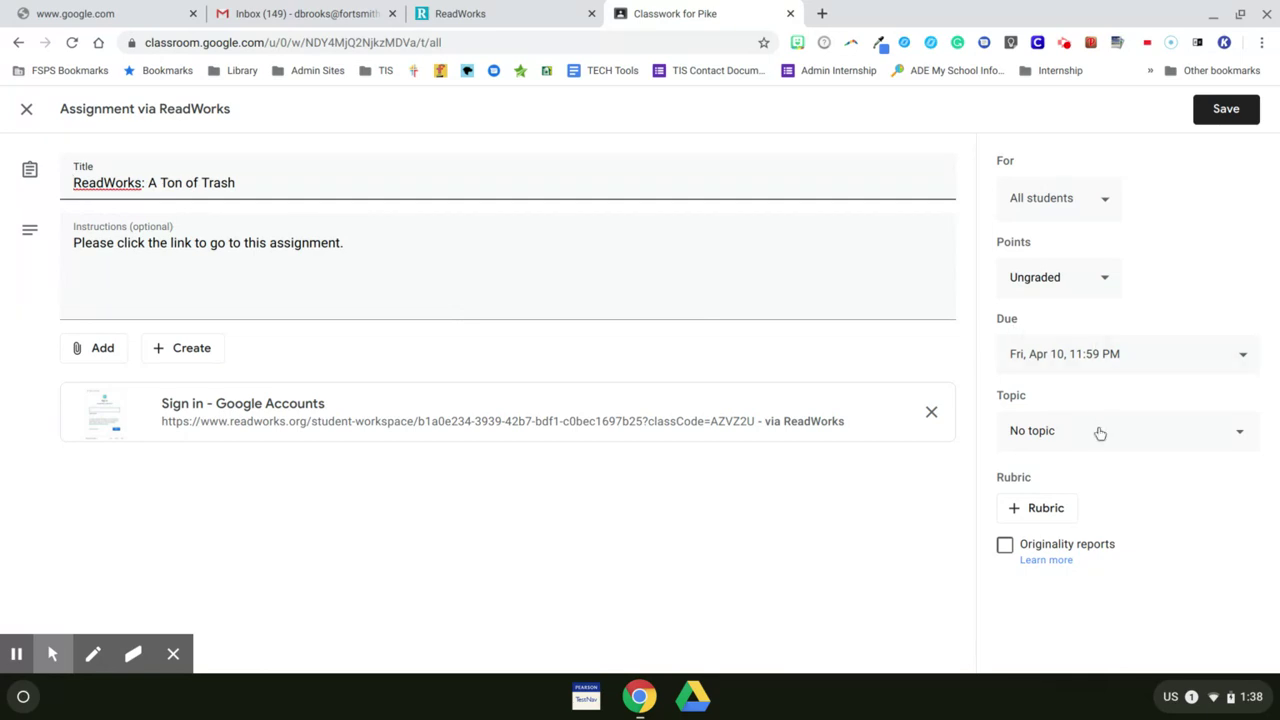
pyautogui.click(1100, 431)
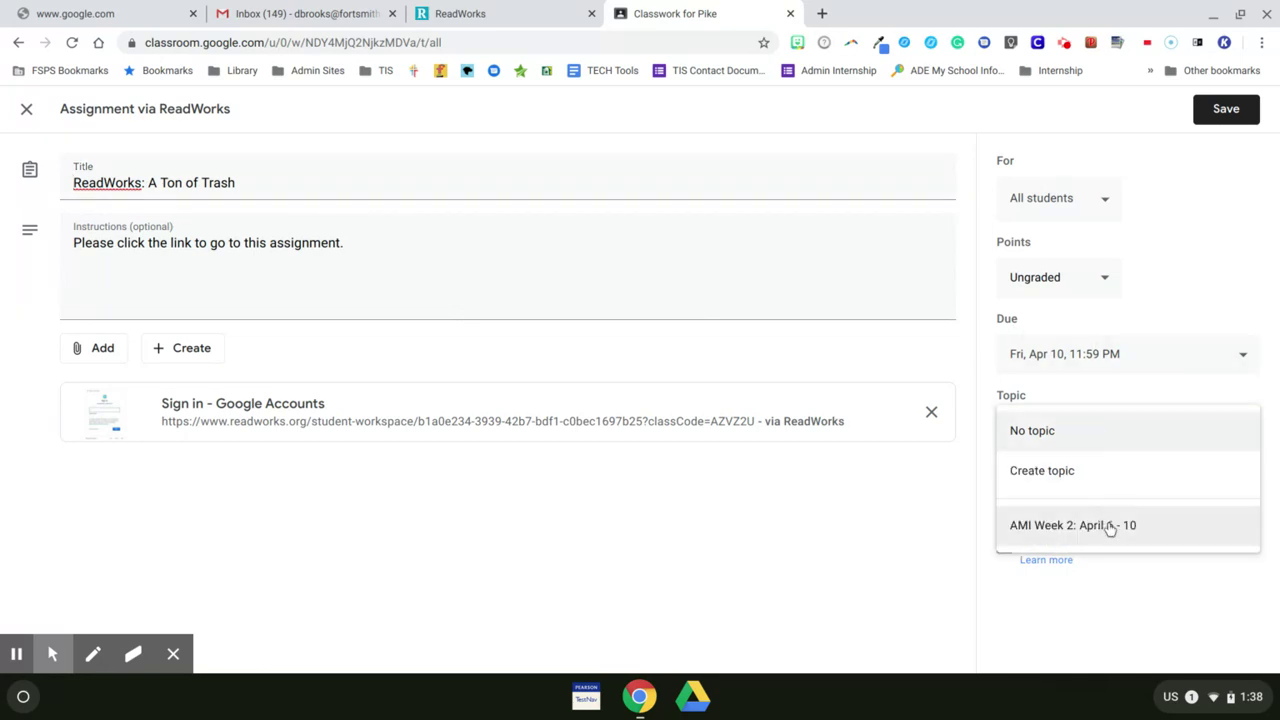
pyautogui.click(1122, 528)
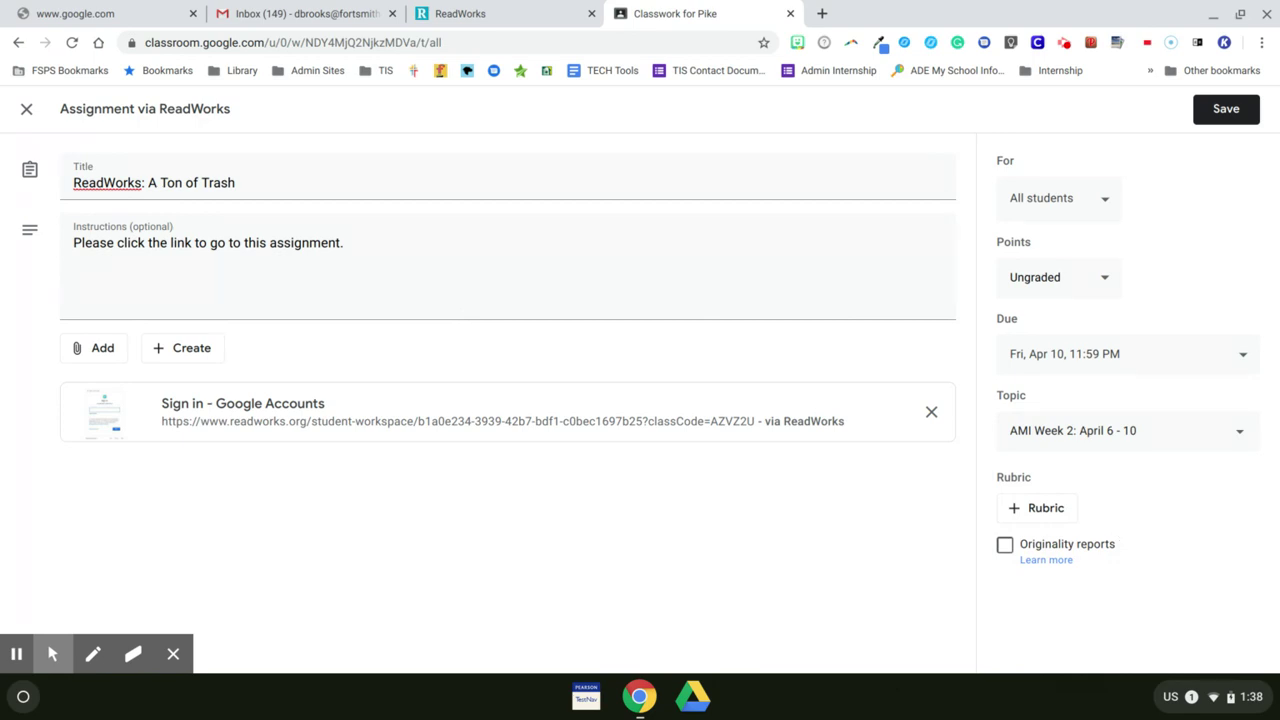
pyautogui.click(1216, 115)
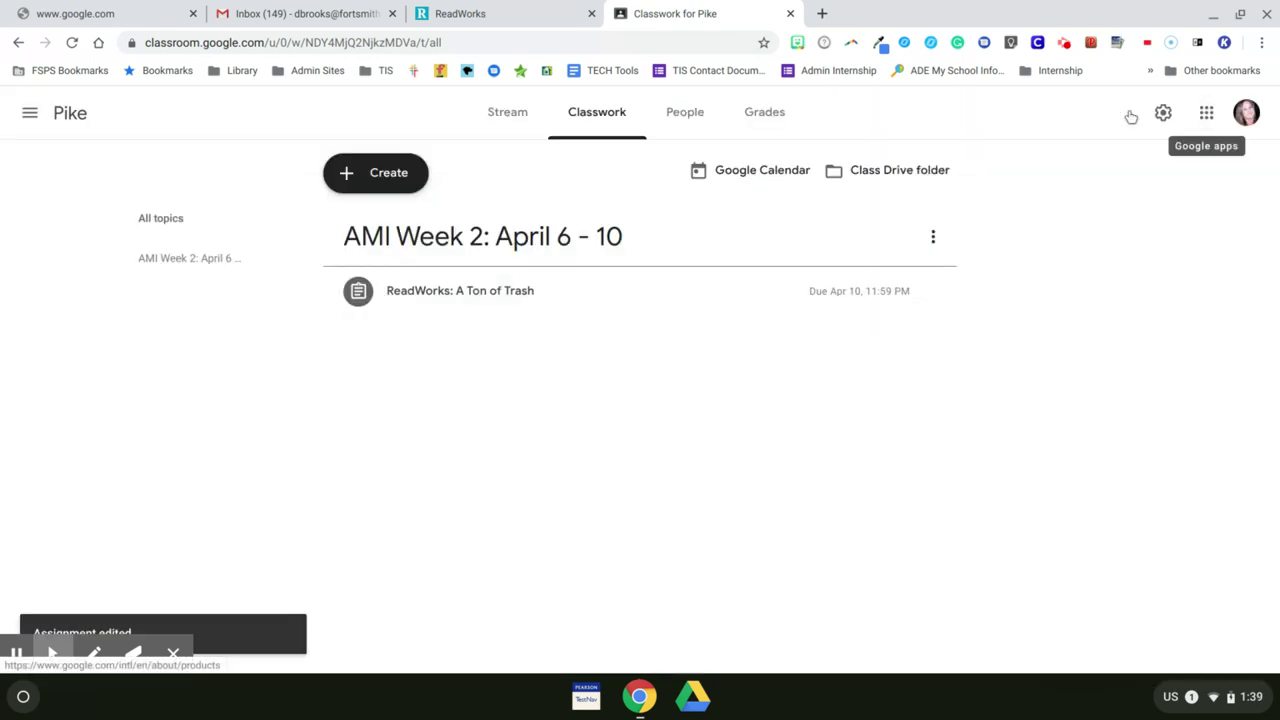
pyautogui.click(468, 313)
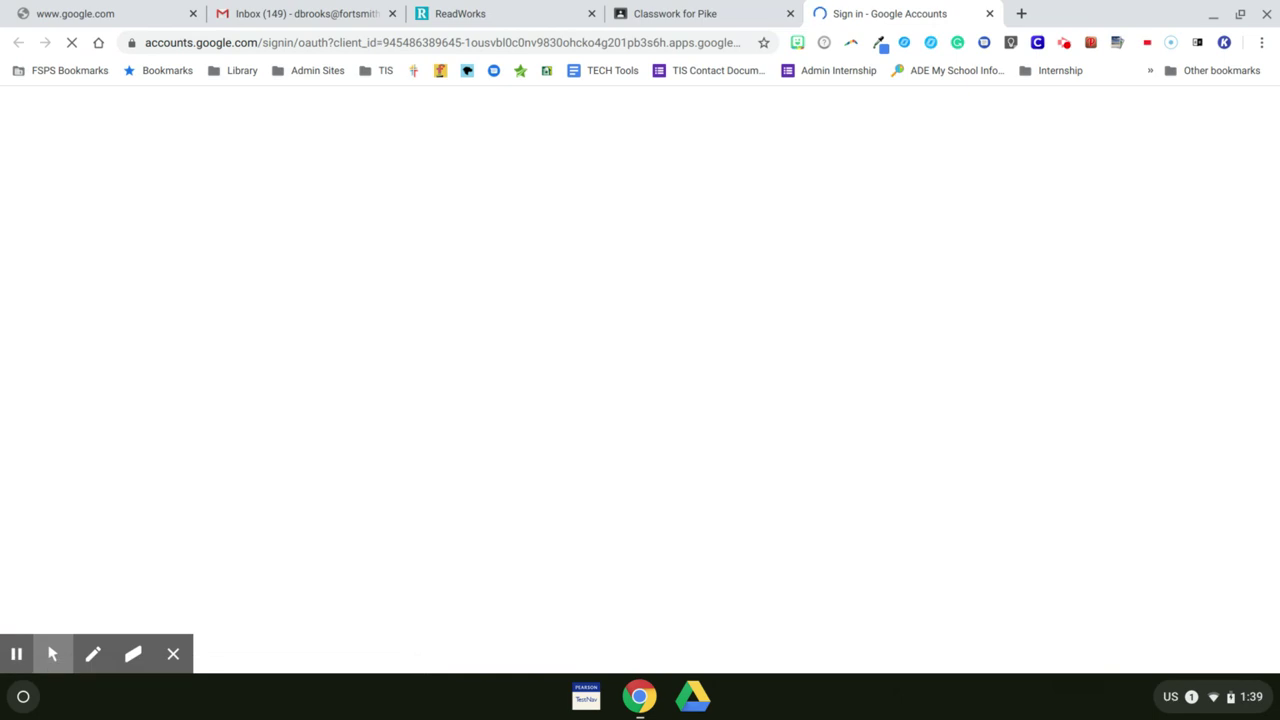
# Step: Choose the teacher's Google account to sign in to the ReadWorks student workspace
pyautogui.click(607, 356)
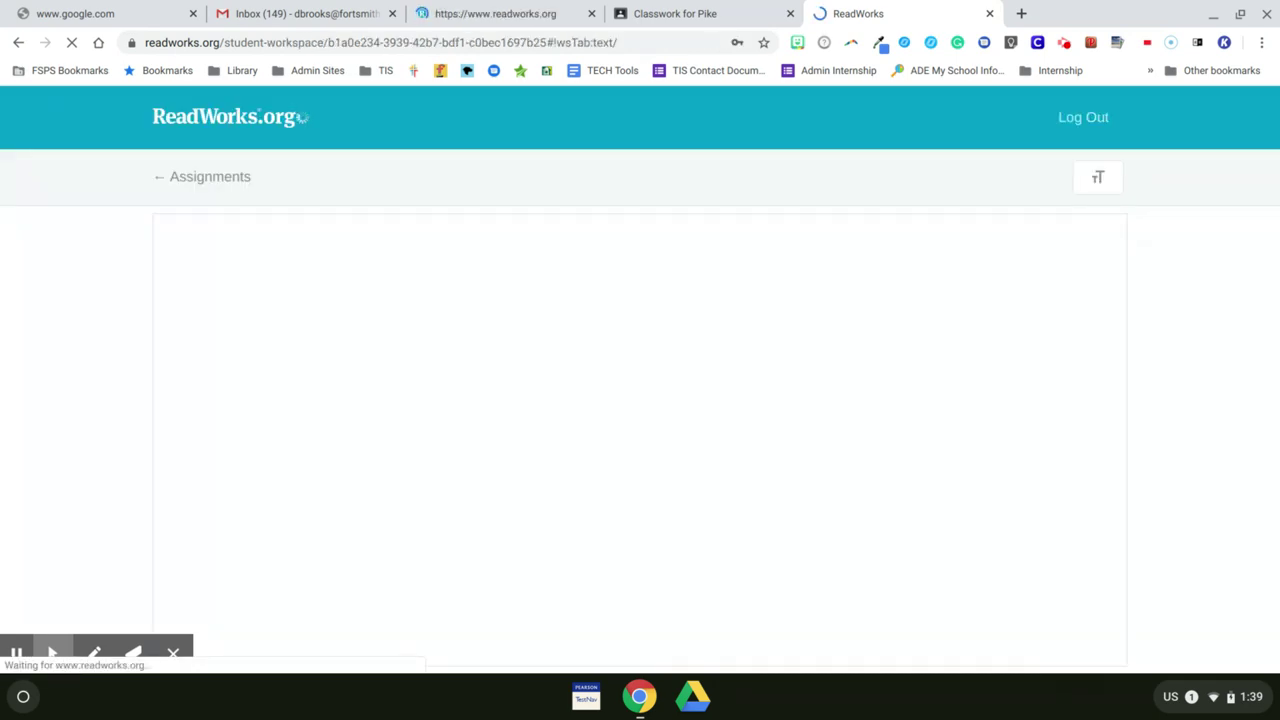
# Step: Scroll through the A Ton of Trash passage and view its vocabulary words
pyautogui.scroll(-4, 640, 465)
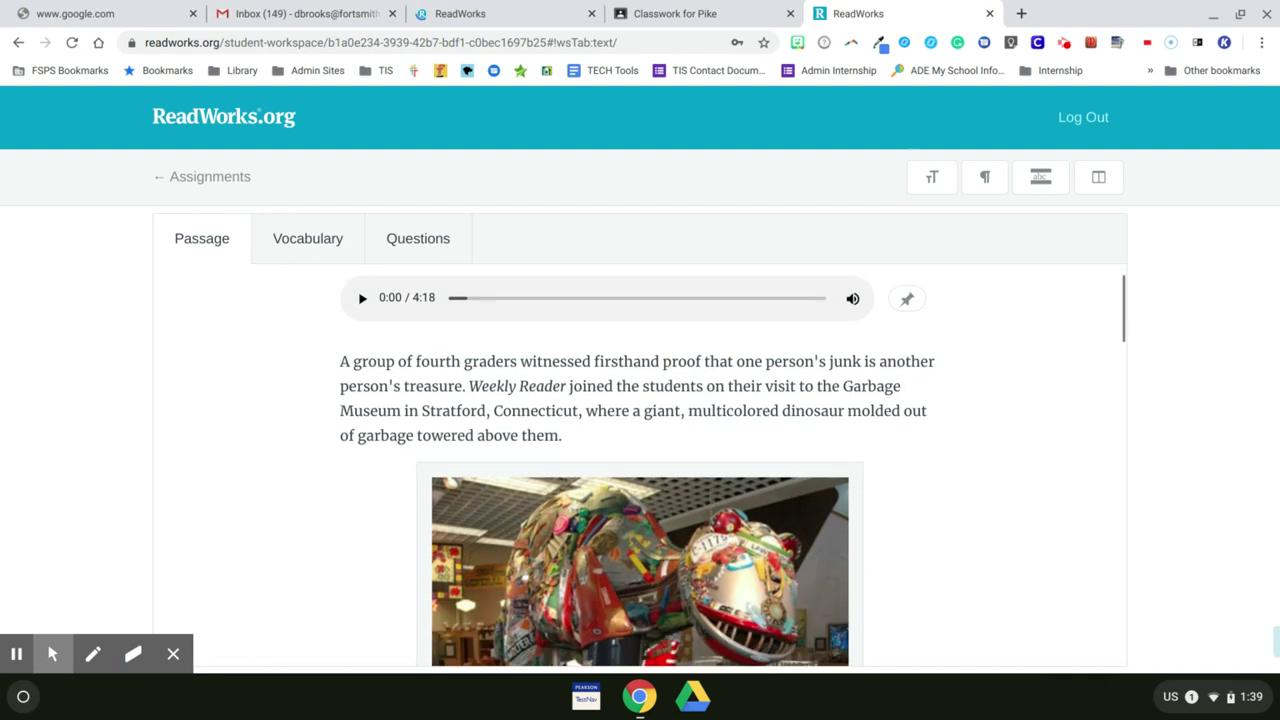
pyautogui.scroll(4, 640, 465)
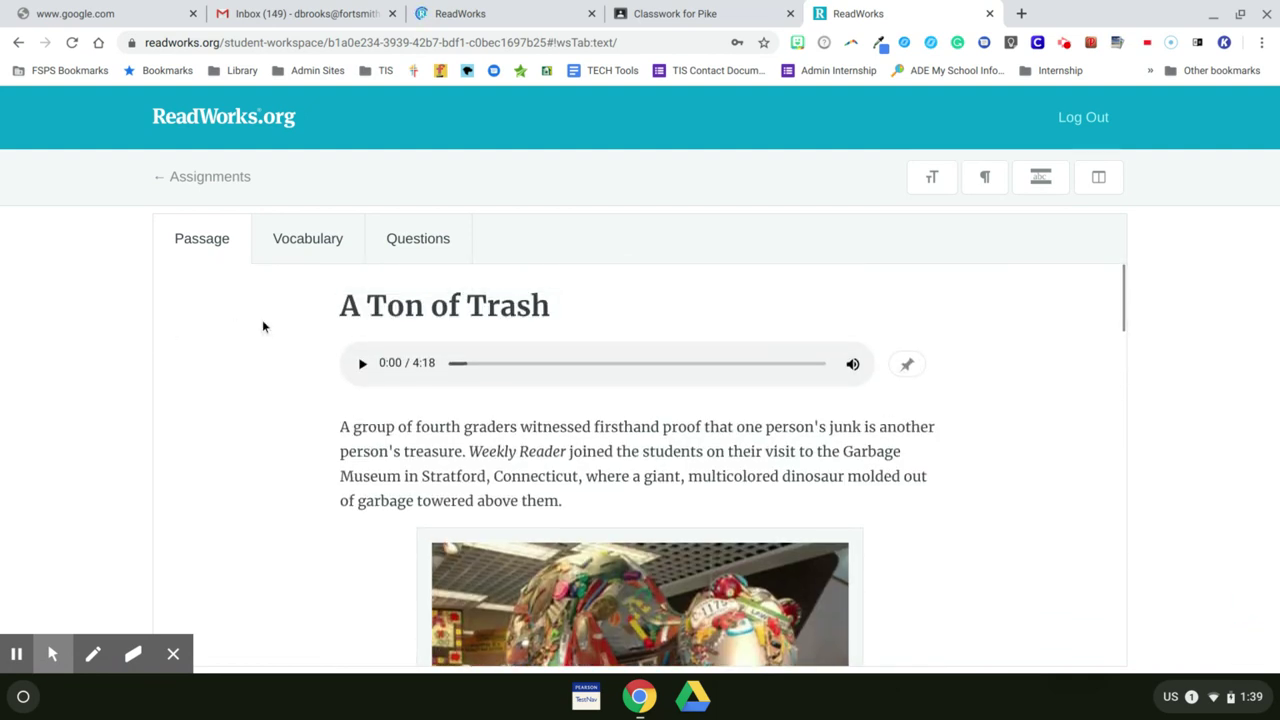
pyautogui.scroll(-3, 263, 325)
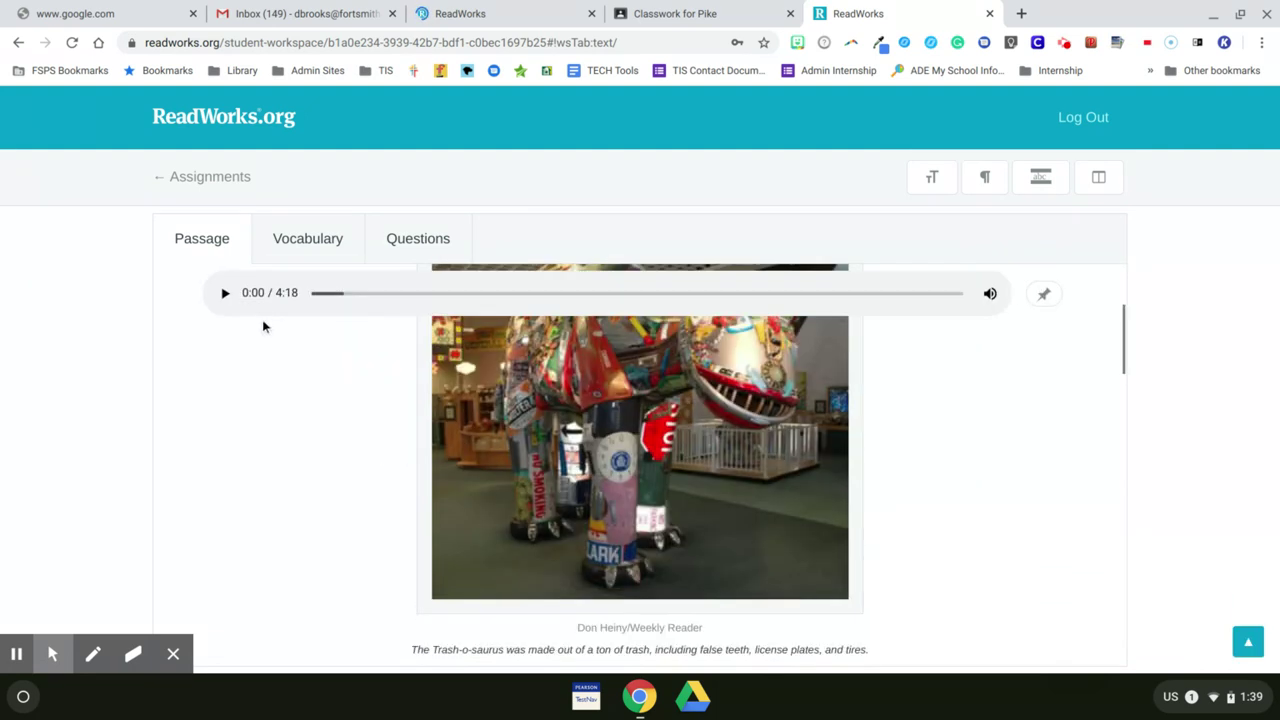
pyautogui.click(303, 240)
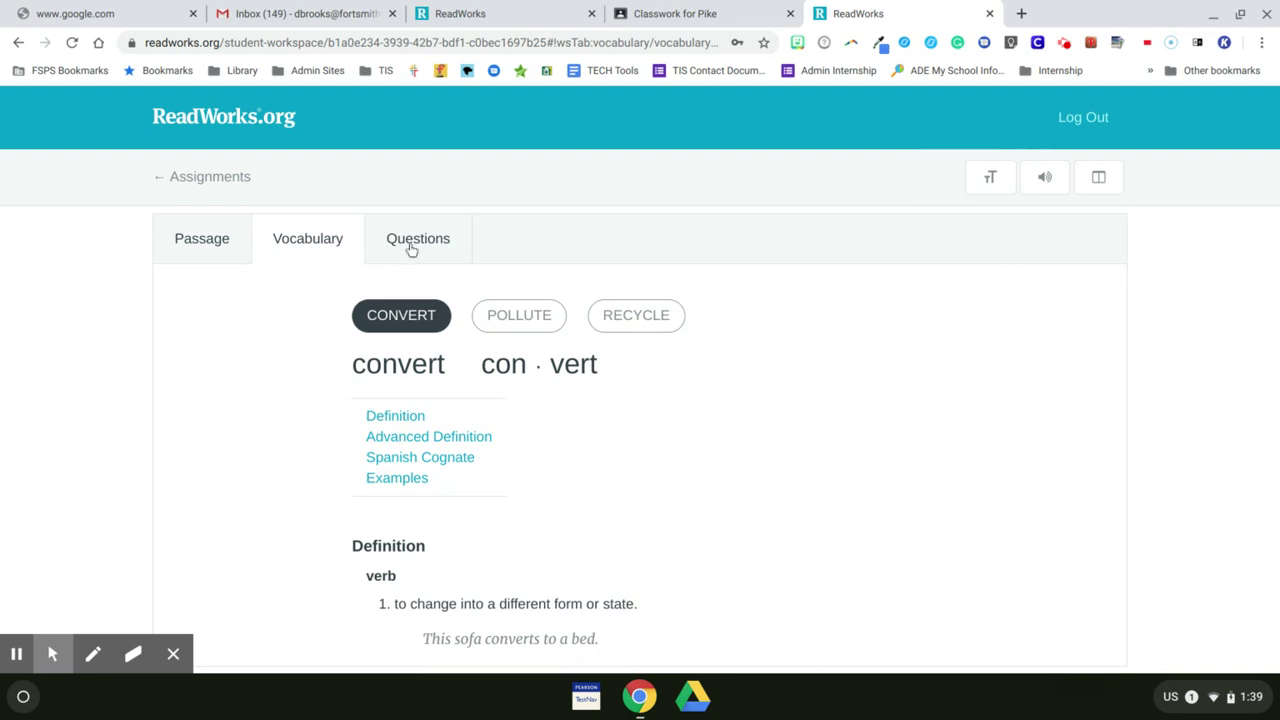
# Step: Review the 5 Classify & Categorize questions in the Questions view
pyautogui.click(410, 252)
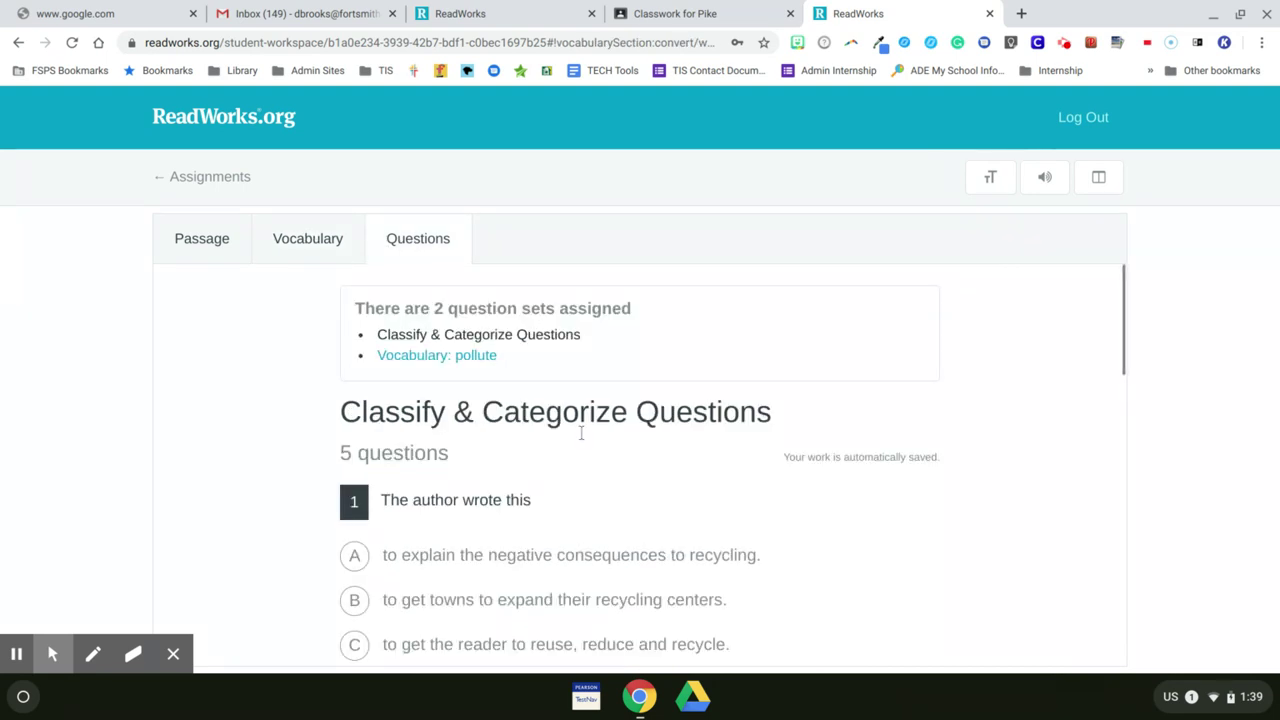
pyautogui.scroll(-5, 580, 430)
pyautogui.scroll(-5, 580, 432)
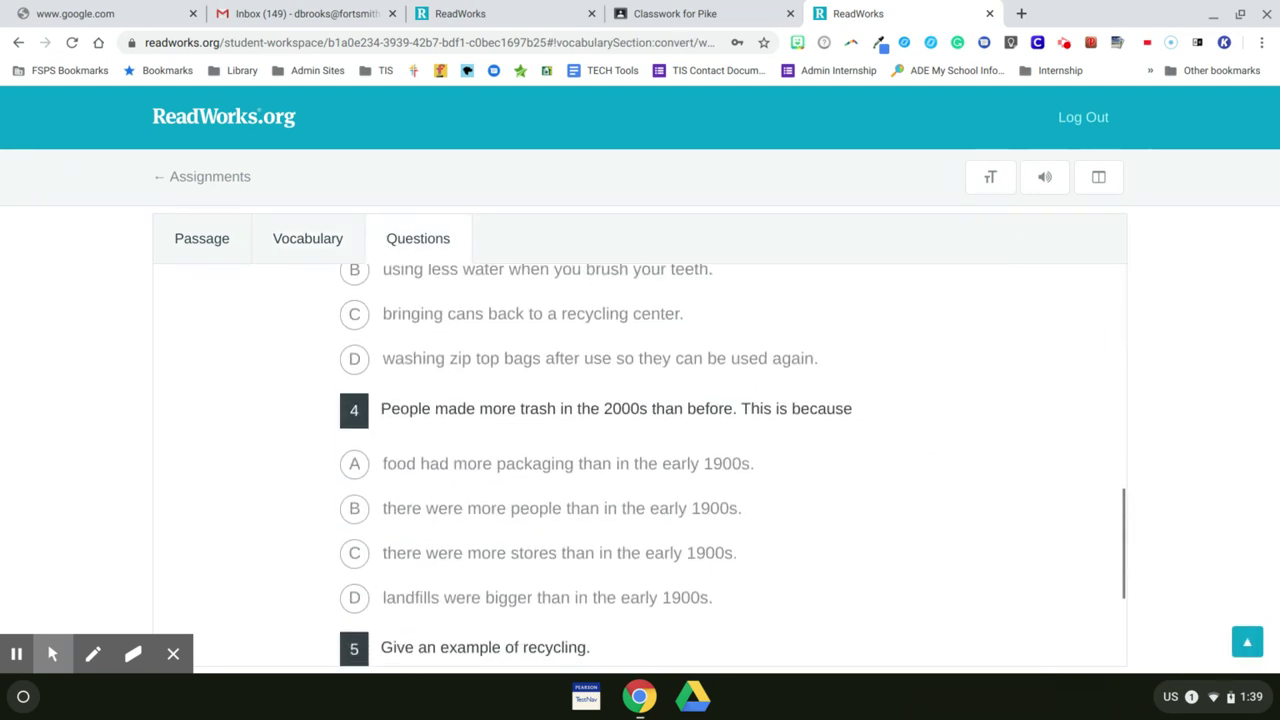
pyautogui.scroll(1, 580, 432)
pyautogui.scroll(10, 640, 450)
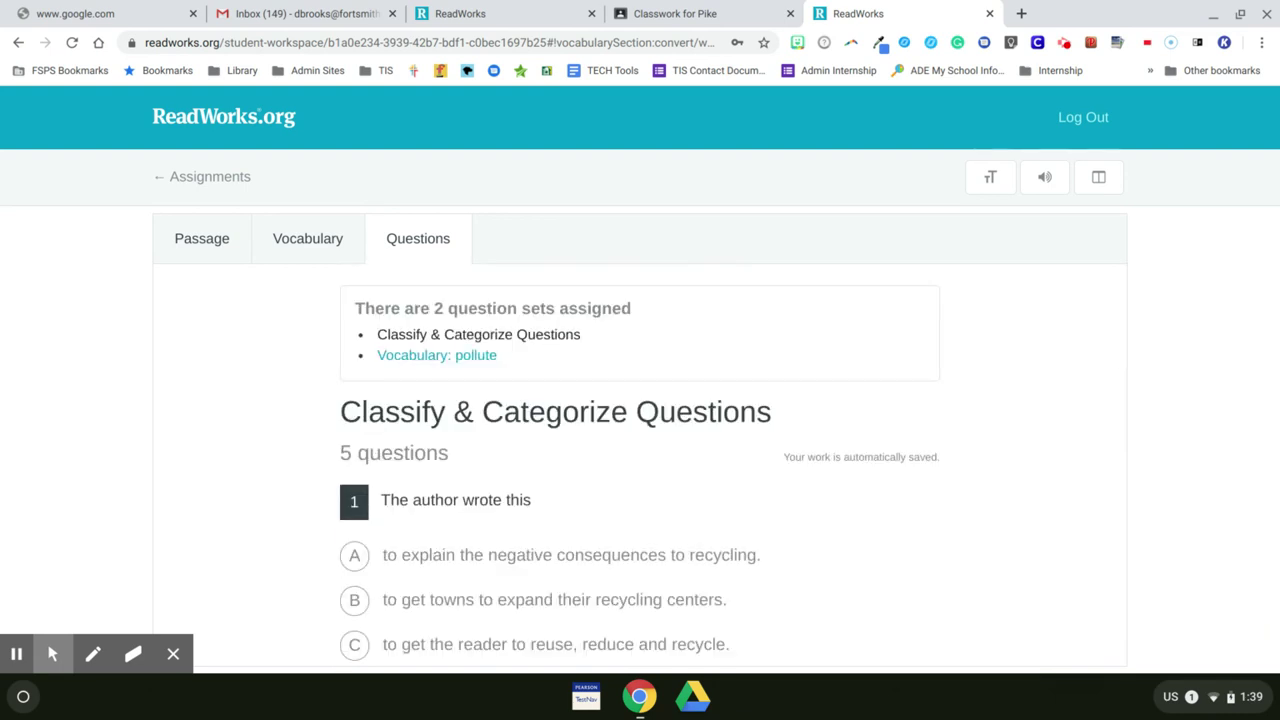
pyautogui.scroll(-10, 726, 310)
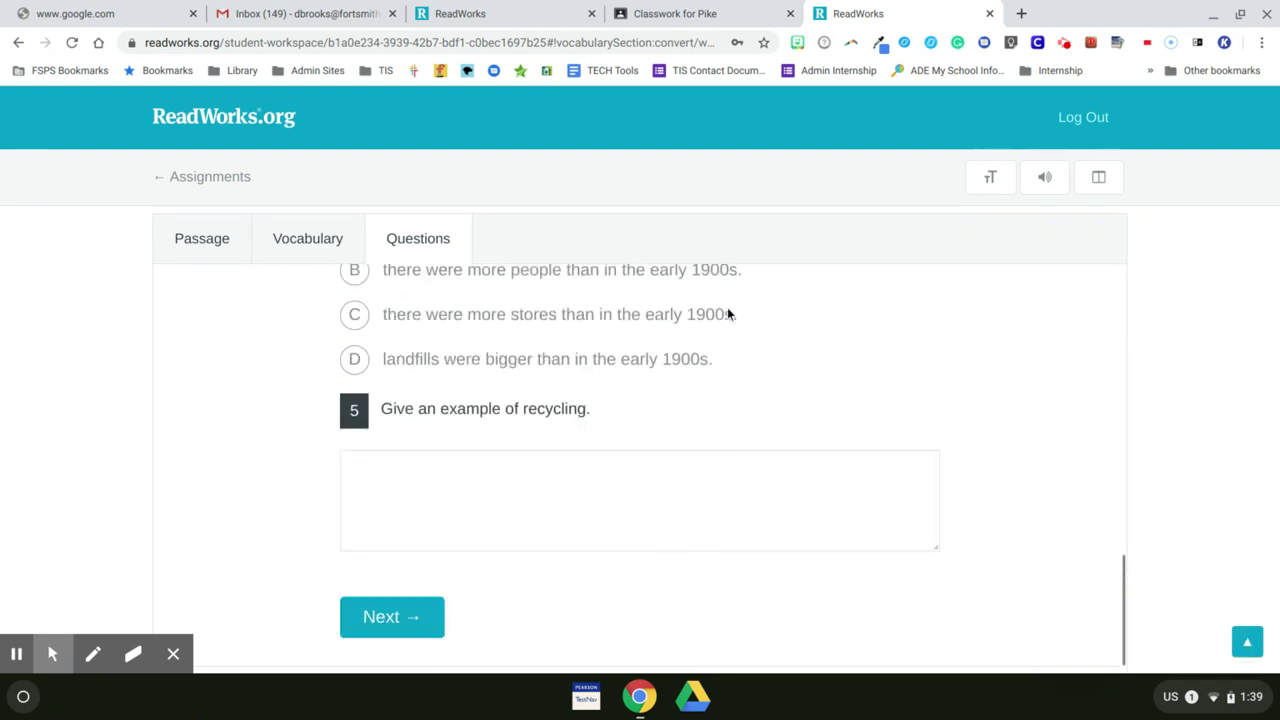
# Step: Continue to the Vocabulary: pollute question set and scroll down to question 11 and Submit
pyautogui.click(385, 619)
pyautogui.scroll(-20, 586, 569)
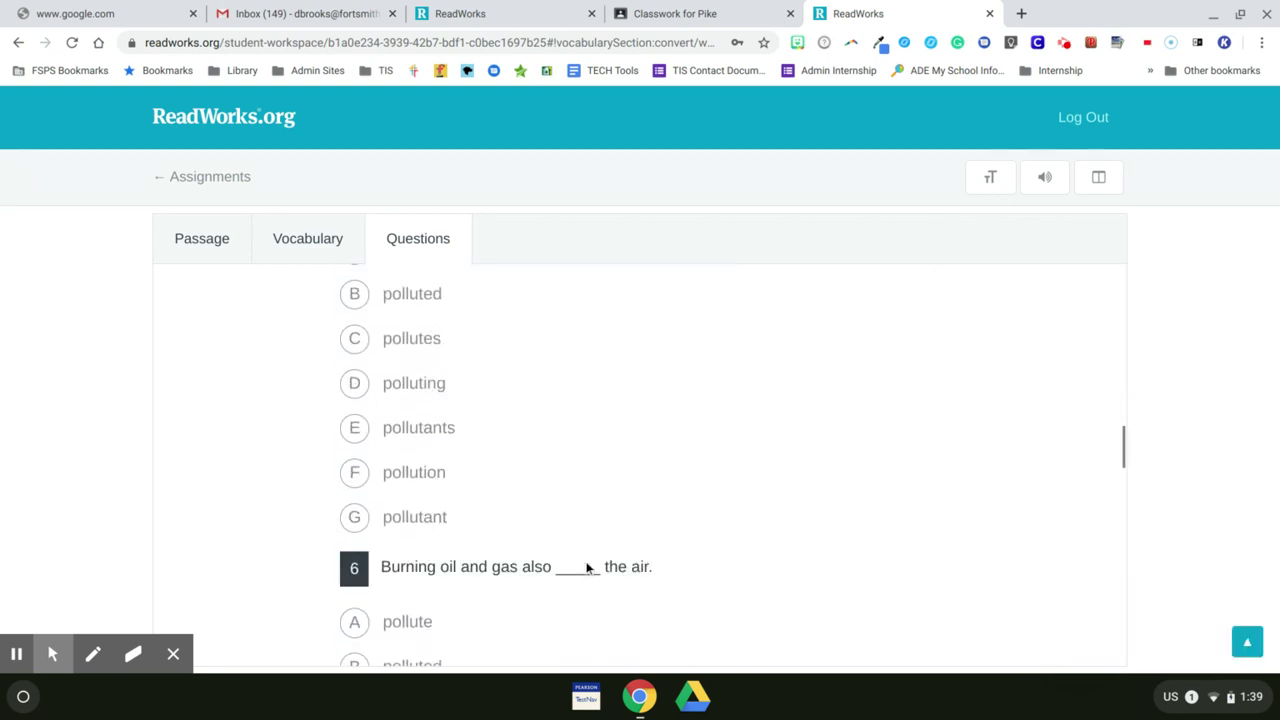
pyautogui.scroll(-20, 587, 568)
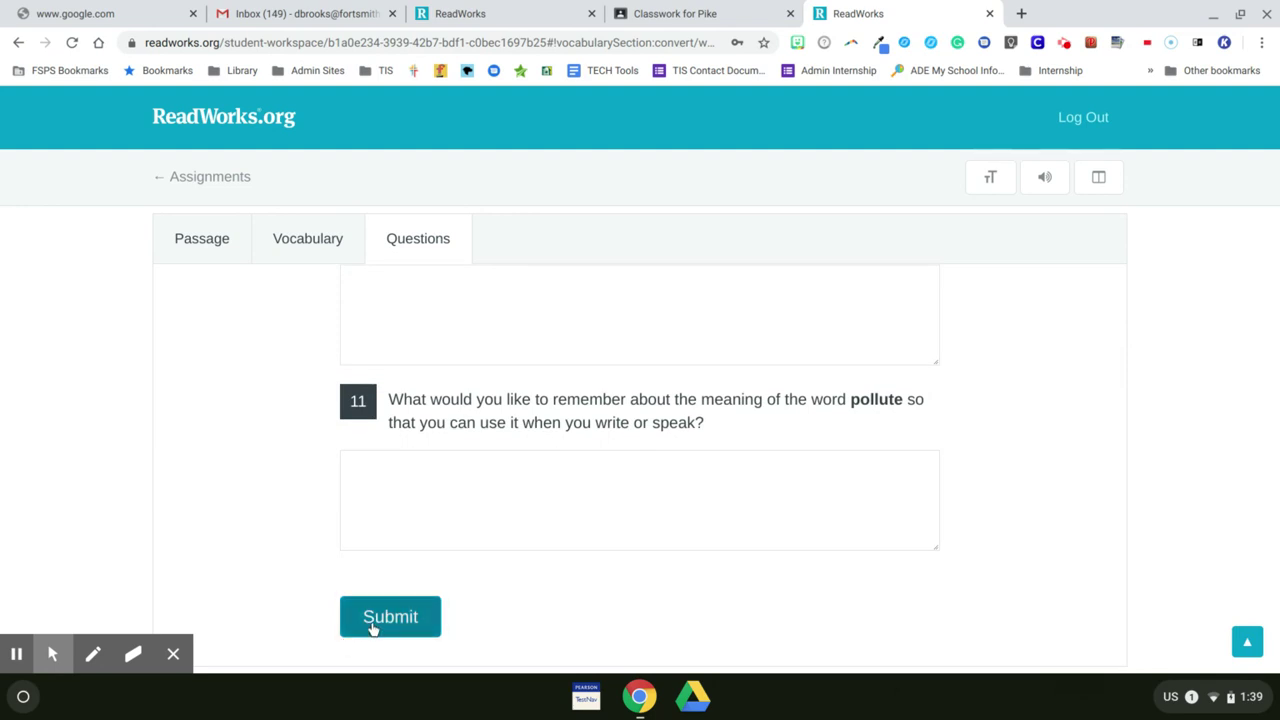
# Step: Check the ReadWorks home page tab, then log out of the student workspace
pyautogui.click(538, 14)
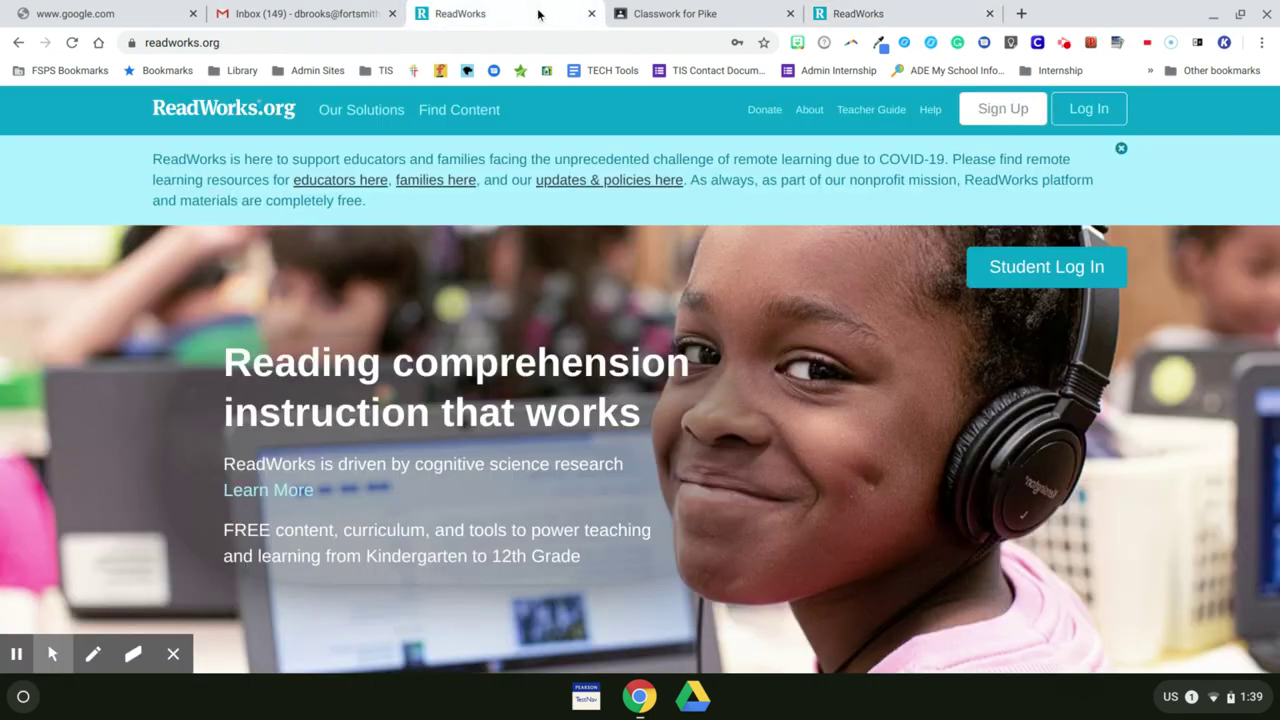
pyautogui.click(893, 12)
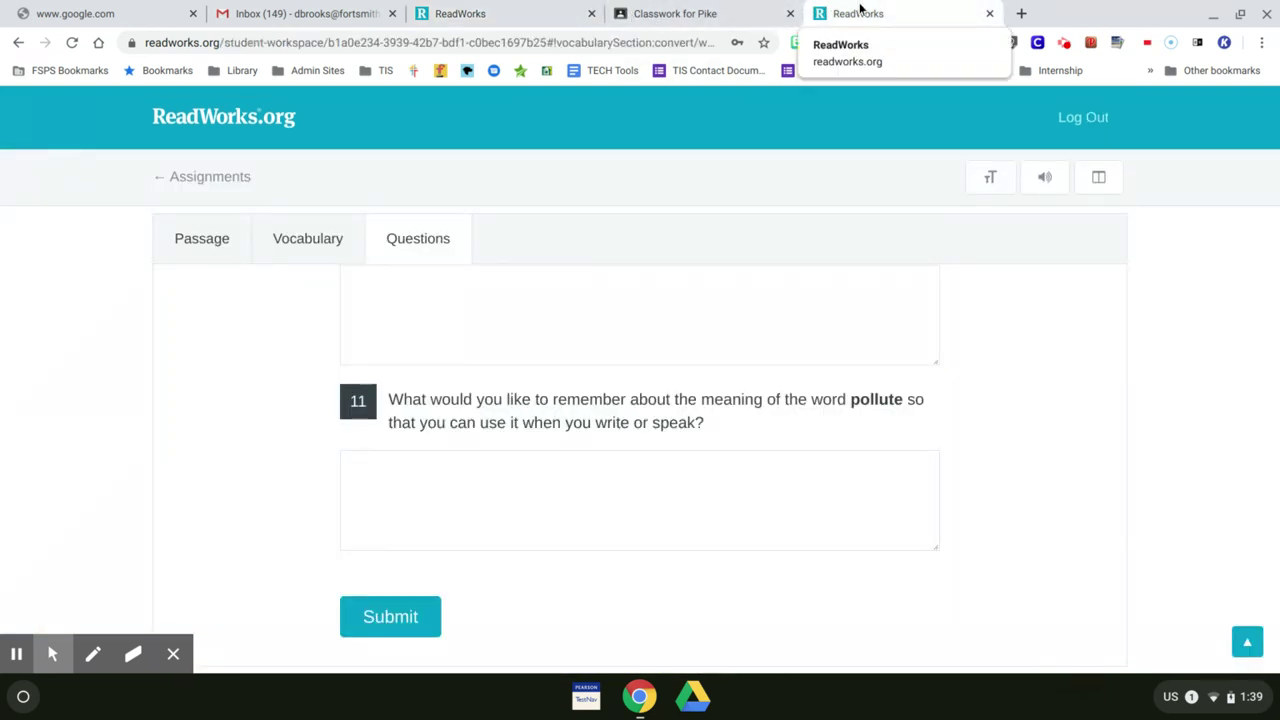
pyautogui.click(1080, 120)
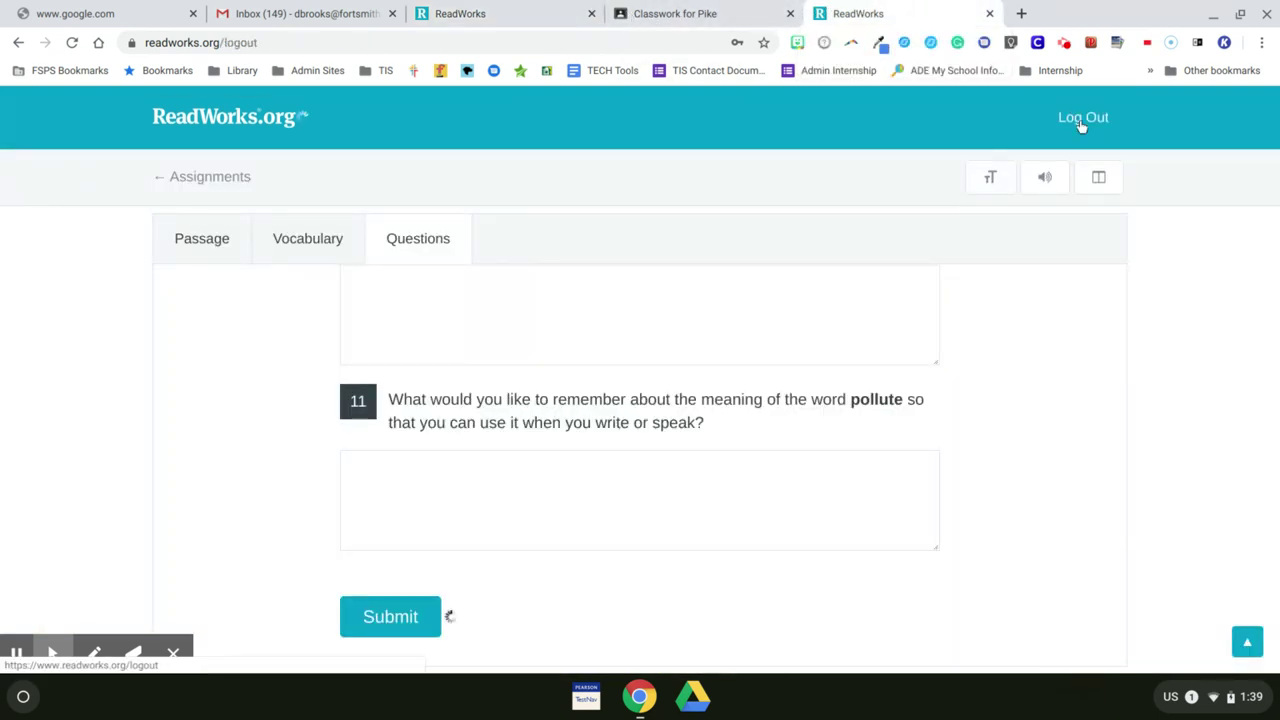